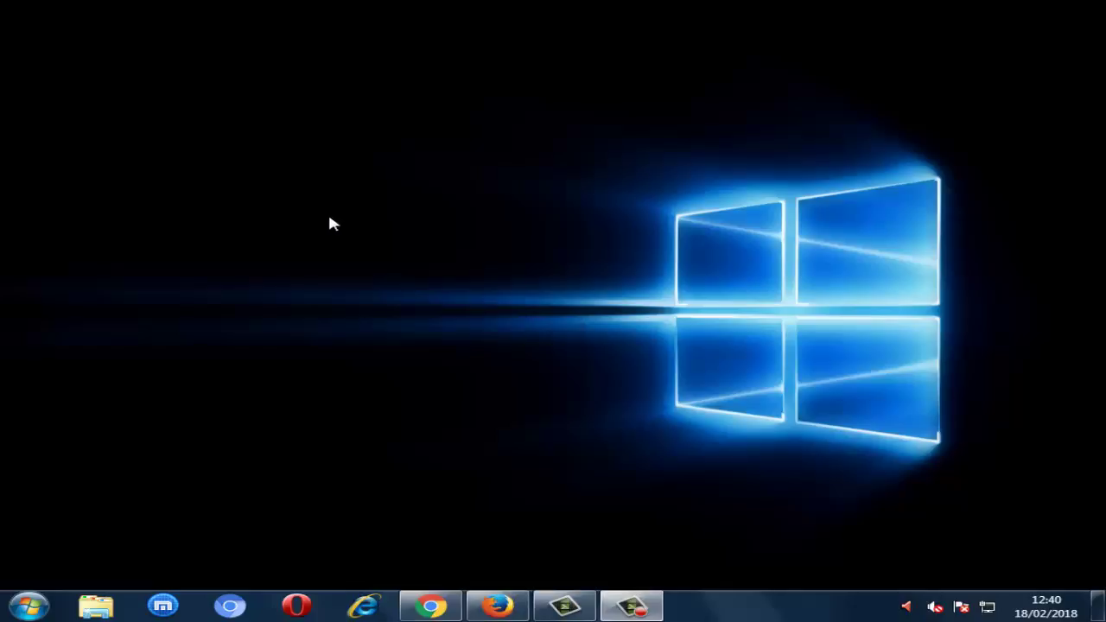
{"action": "right_click", "coordinate": [329, 219]}
{"action": "left_click", "coordinate": [410, 269]}
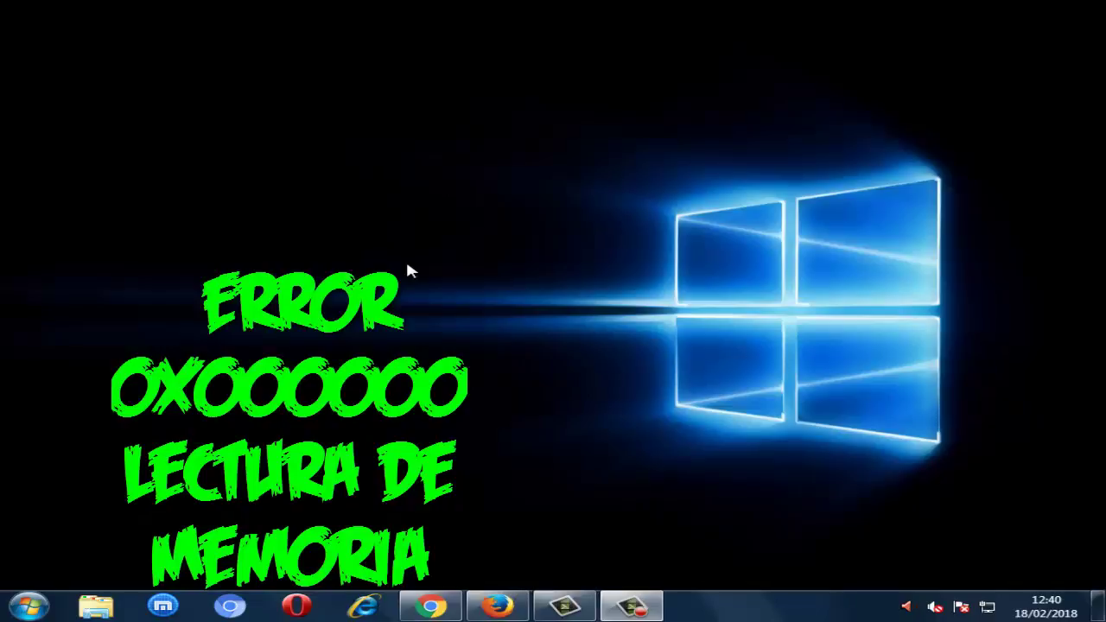
{"action": "right_click", "coordinate": [263, 218]}
{"action": "left_click", "coordinate": [352, 266]}
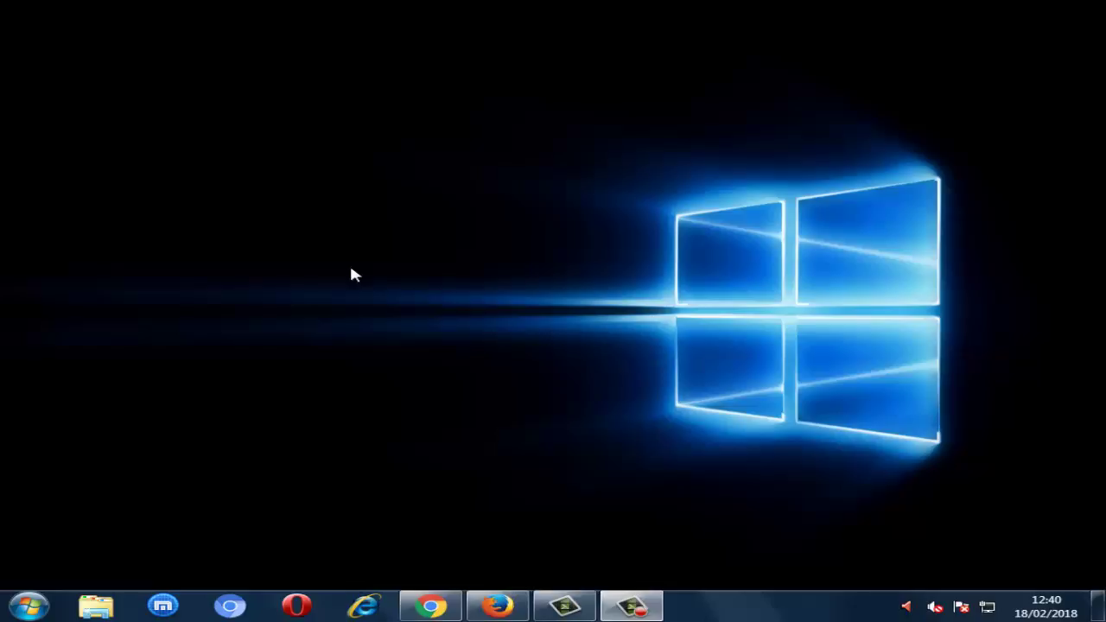
Open the computer's system information and bring up its advanced system settings, moving the dialog toward the middle
{"action": "left_click", "coordinate": [29, 605]}
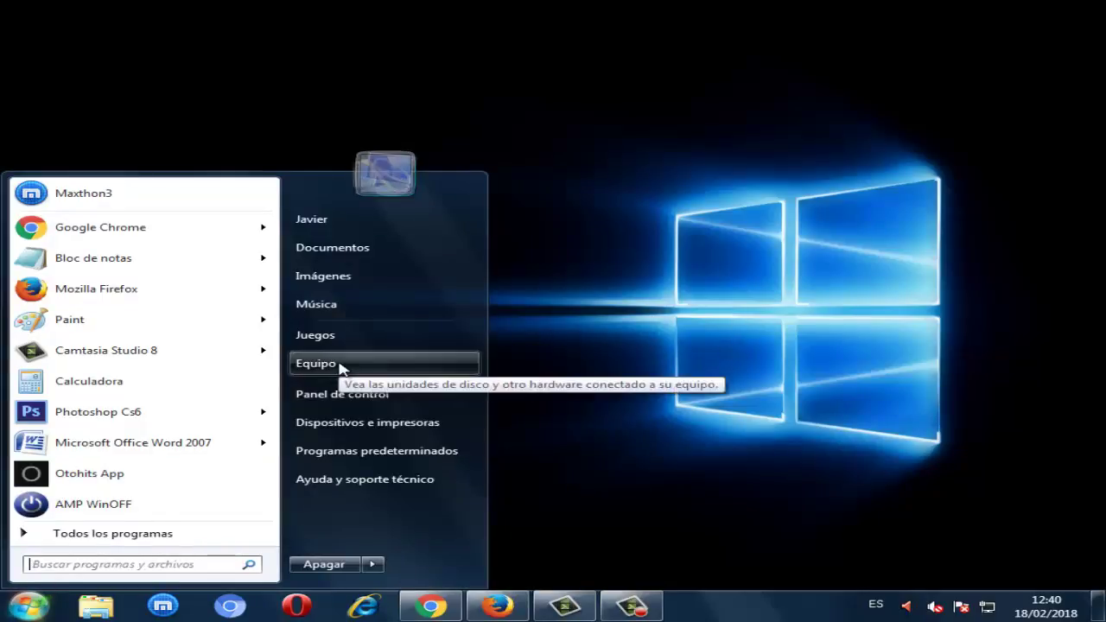
{"action": "right_click", "coordinate": [345, 372]}
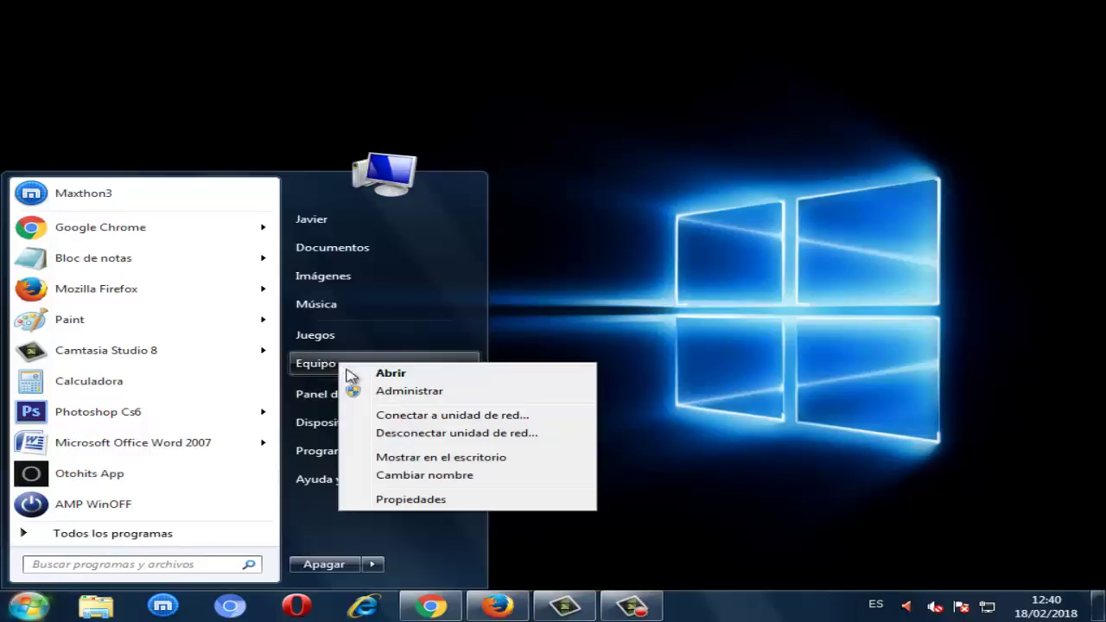
{"action": "left_click", "coordinate": [439, 502]}
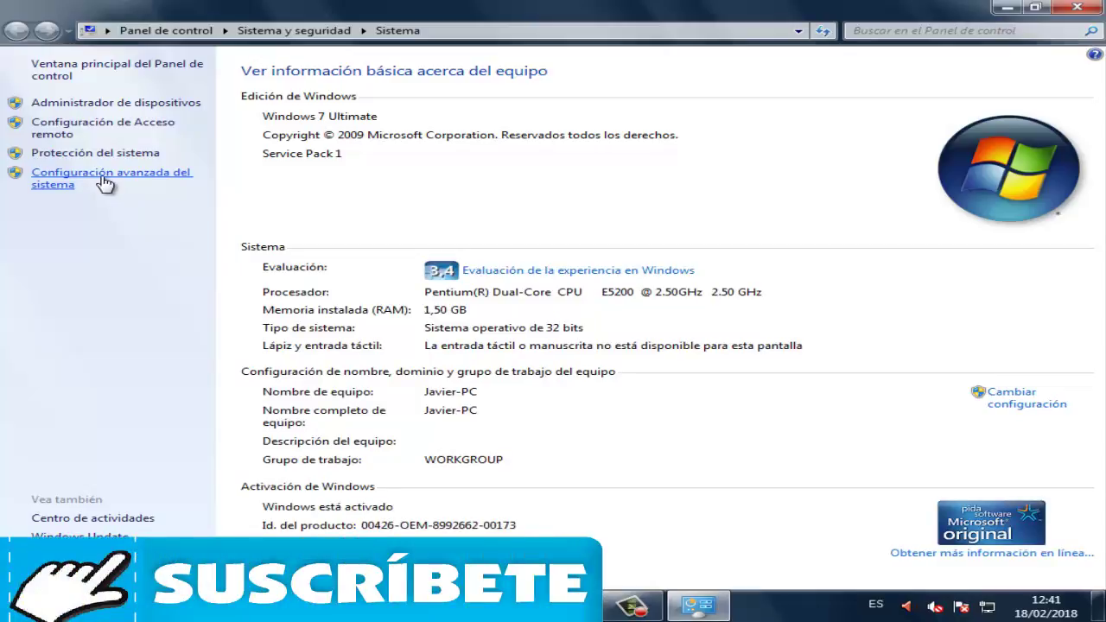
{"action": "left_click", "coordinate": [103, 181]}
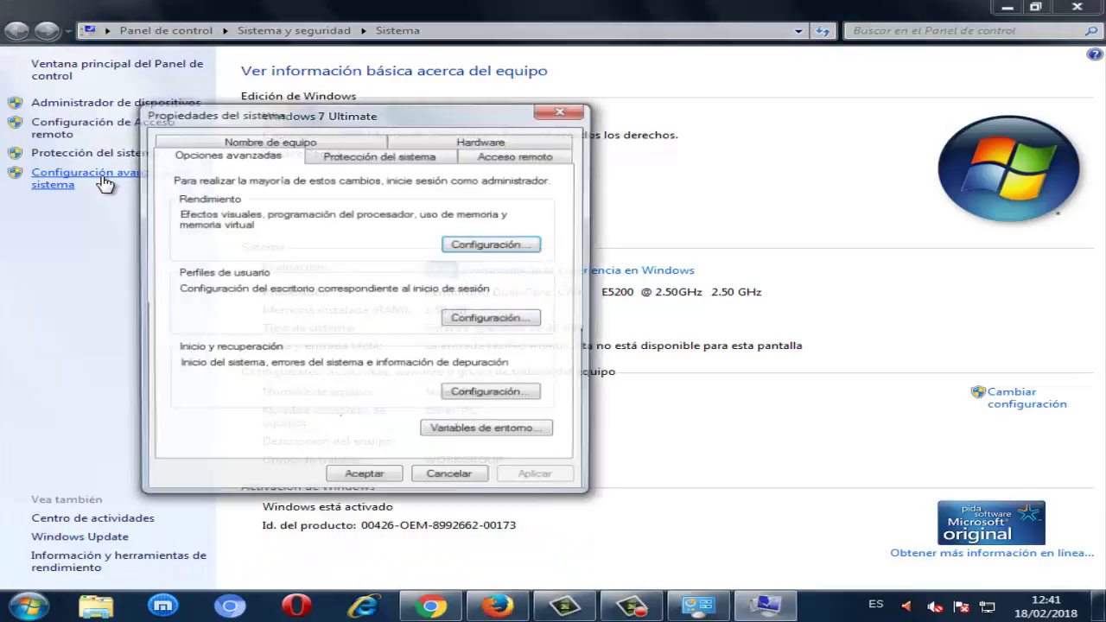
{"action": "left_click_drag", "start_coordinate": [290, 125], "coordinate": [458, 143]}
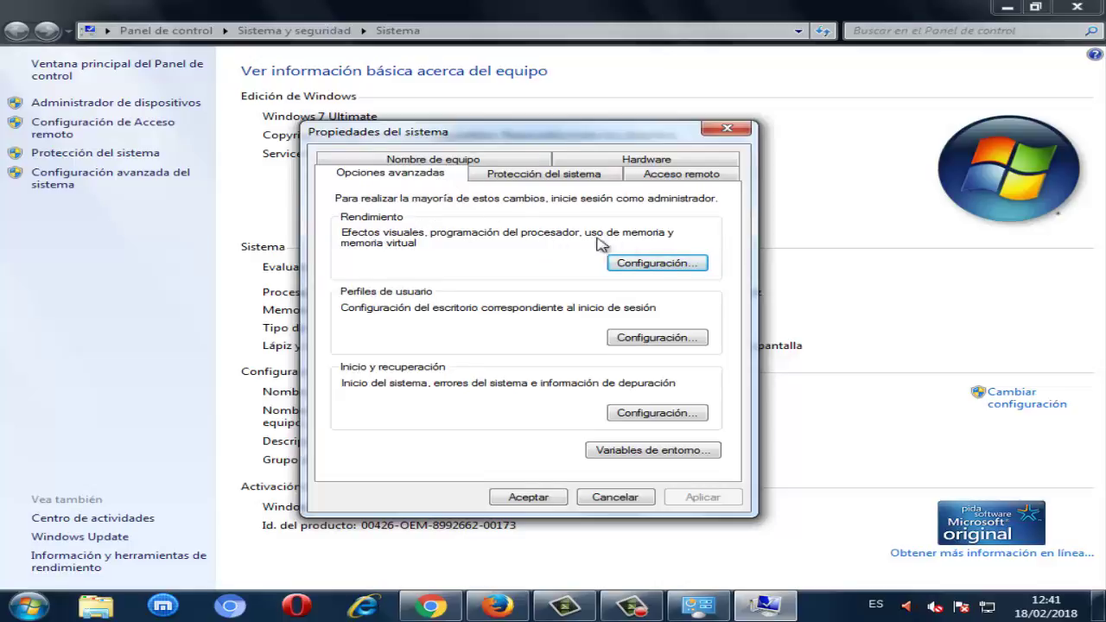
Open the virtual memory settings through the advanced performance options
{"action": "left_click", "coordinate": [655, 264]}
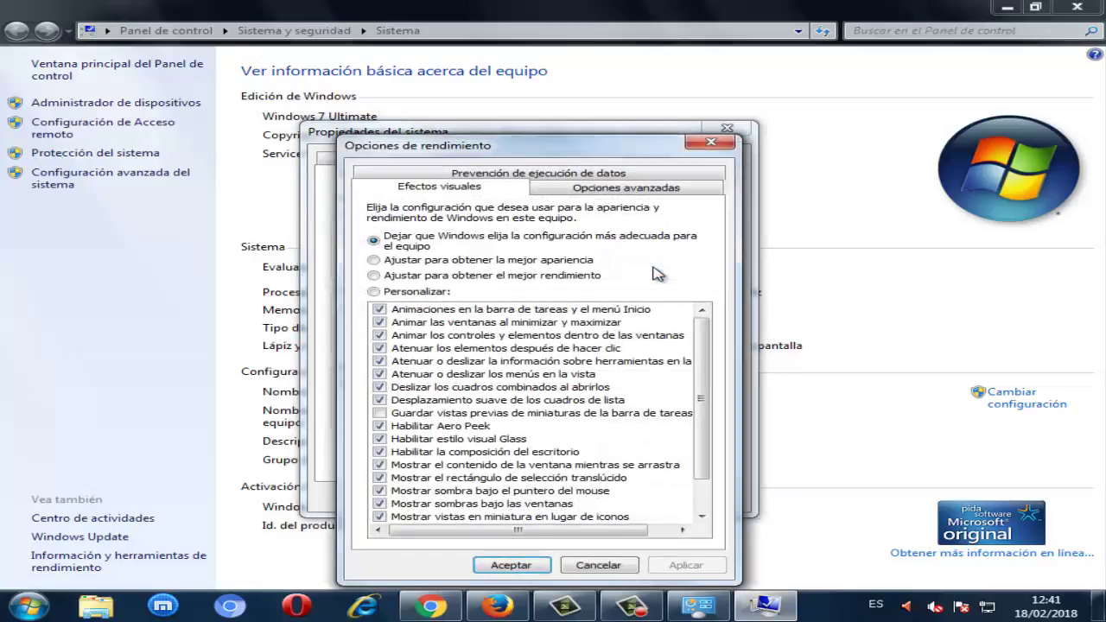
{"action": "left_click_drag", "start_coordinate": [499, 147], "coordinate": [502, 130]}
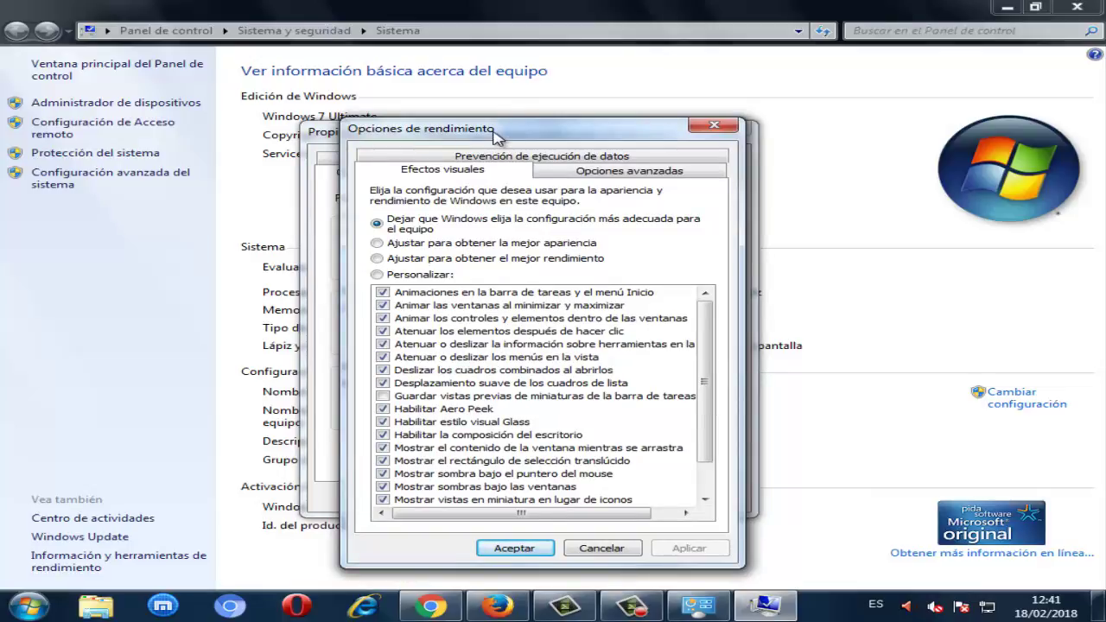
{"action": "left_click", "coordinate": [576, 177]}
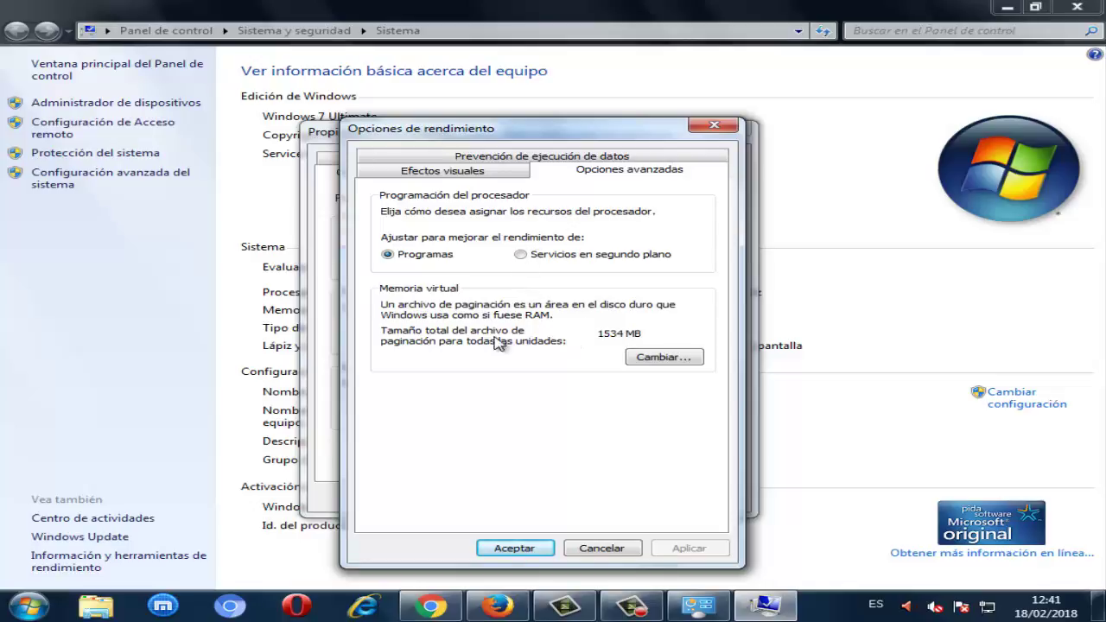
{"action": "left_click", "coordinate": [656, 359]}
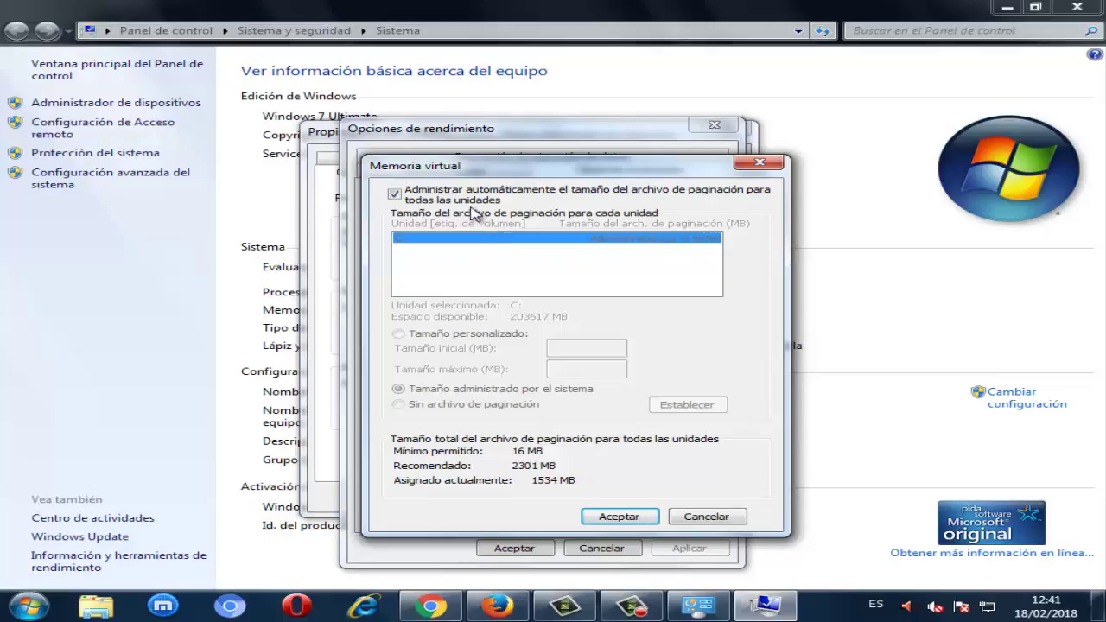
Turn off automatic paging file management and enter a custom size for drive C: of 1500 MB initial and 3000 MB maximum
{"action": "left_click", "coordinate": [395, 195]}
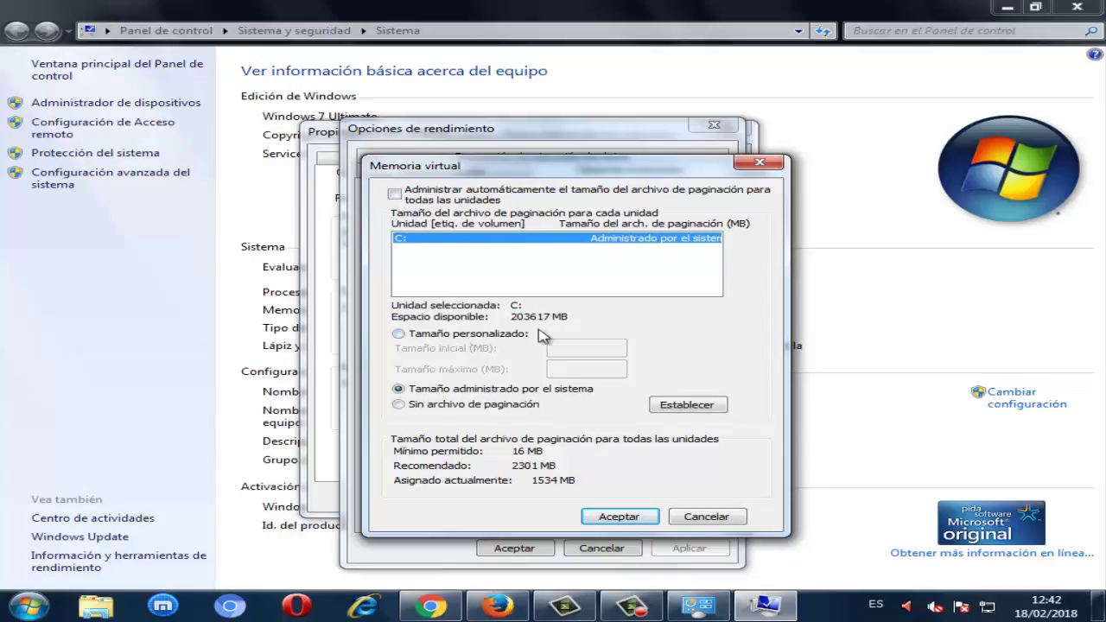
{"action": "left_click", "coordinate": [399, 334]}
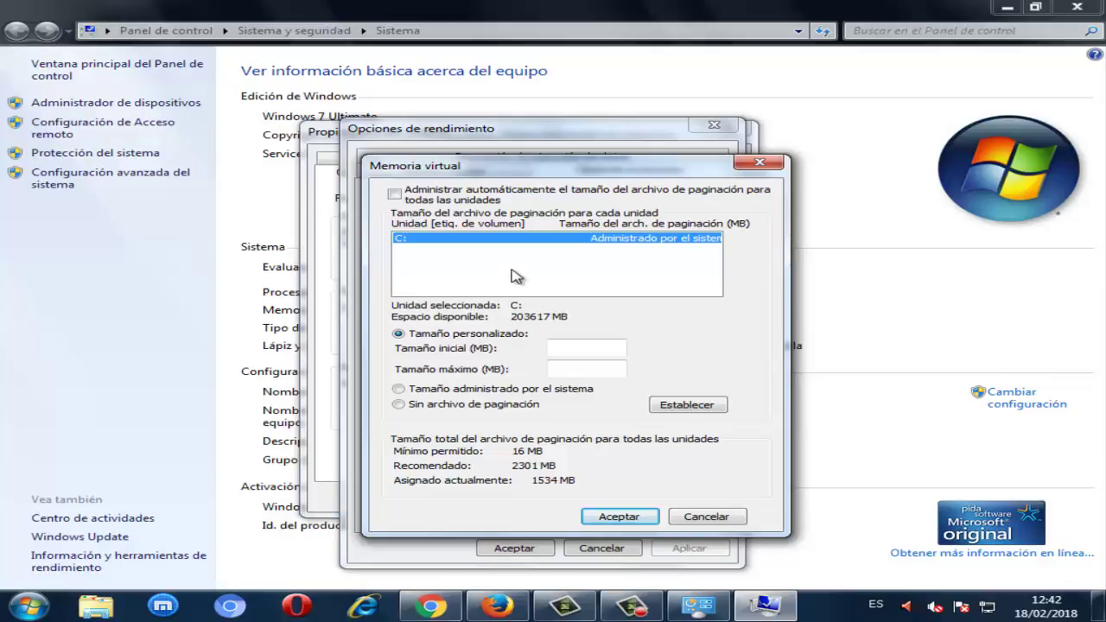
{"action": "left_click", "coordinate": [583, 343]}
{"action": "type", "text": "1500"}
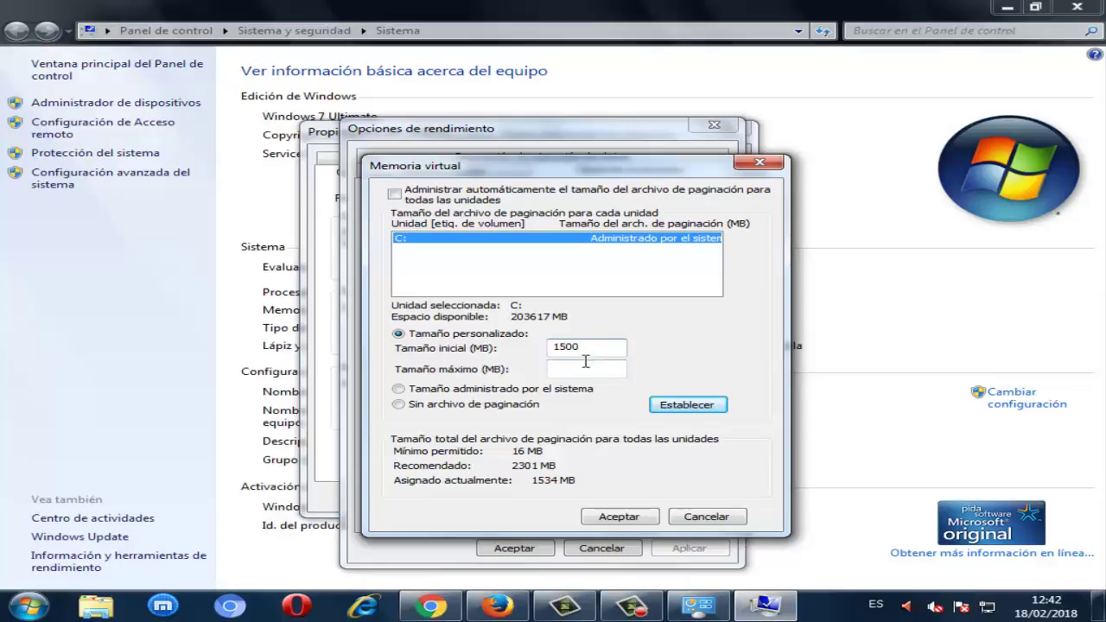
{"action": "left_click", "coordinate": [574, 370]}
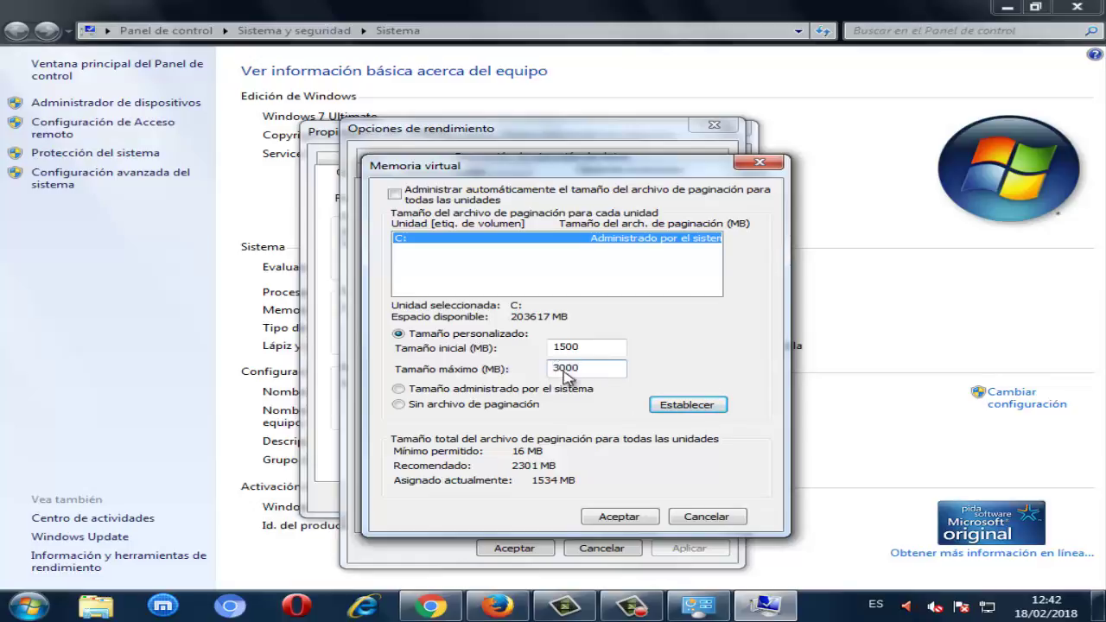
{"action": "left_click_drag", "start_coordinate": [565, 369], "coordinate": [517, 374]}
{"action": "left_click", "coordinate": [583, 348]}
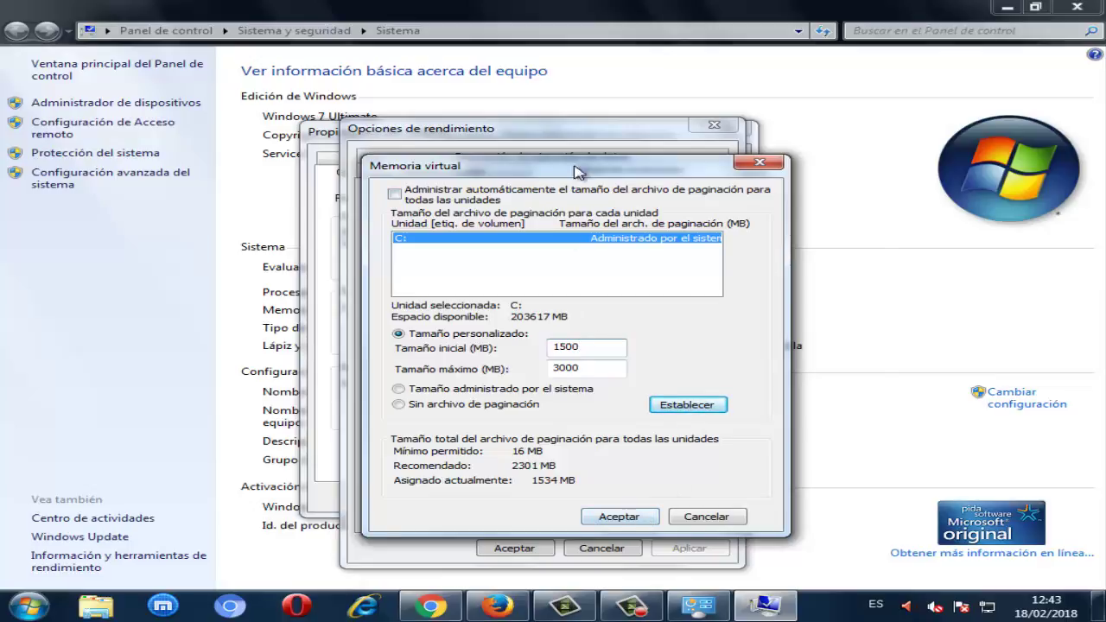
Discard the virtual memory changes and close the performance options, system properties and system information windows
{"action": "left_click_drag", "start_coordinate": [582, 173], "coordinate": [672, 144]}
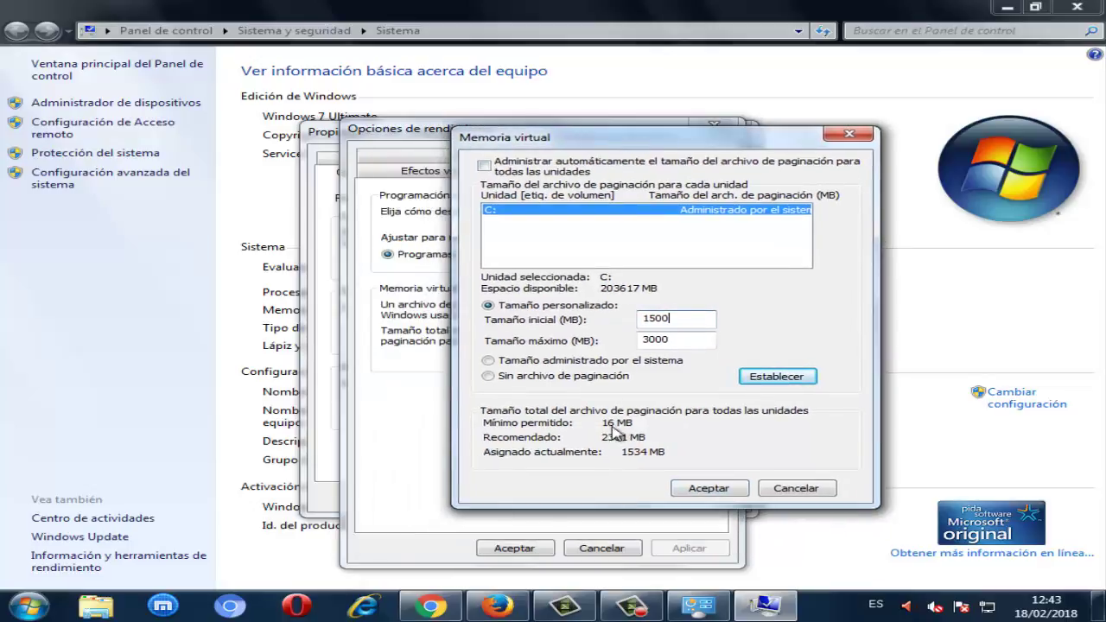
{"action": "left_click", "coordinate": [787, 488]}
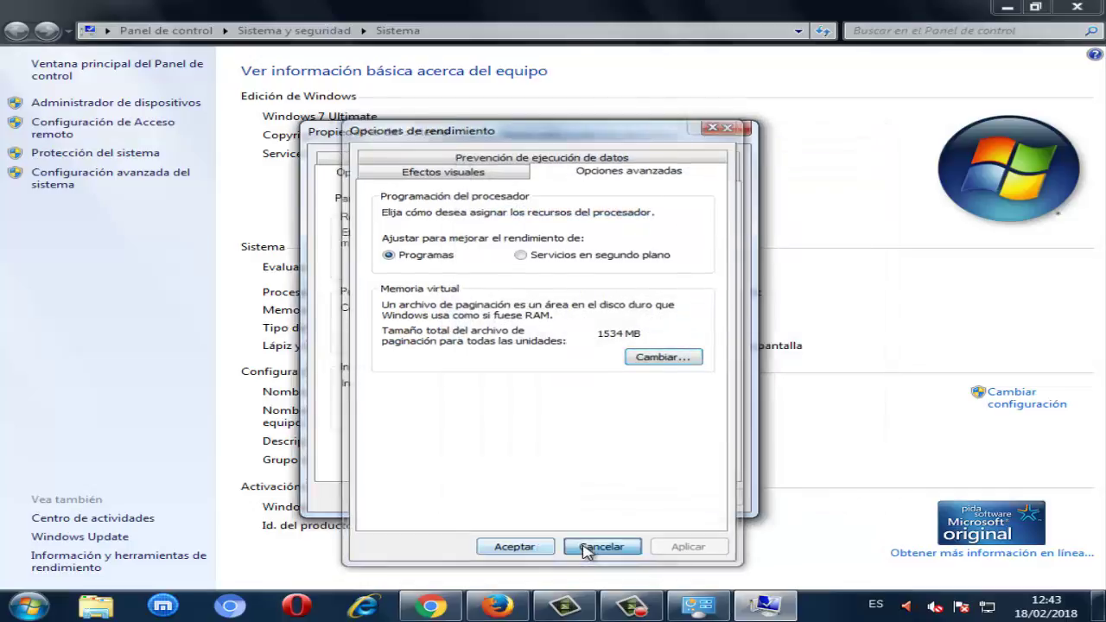
{"action": "left_click", "coordinate": [588, 548]}
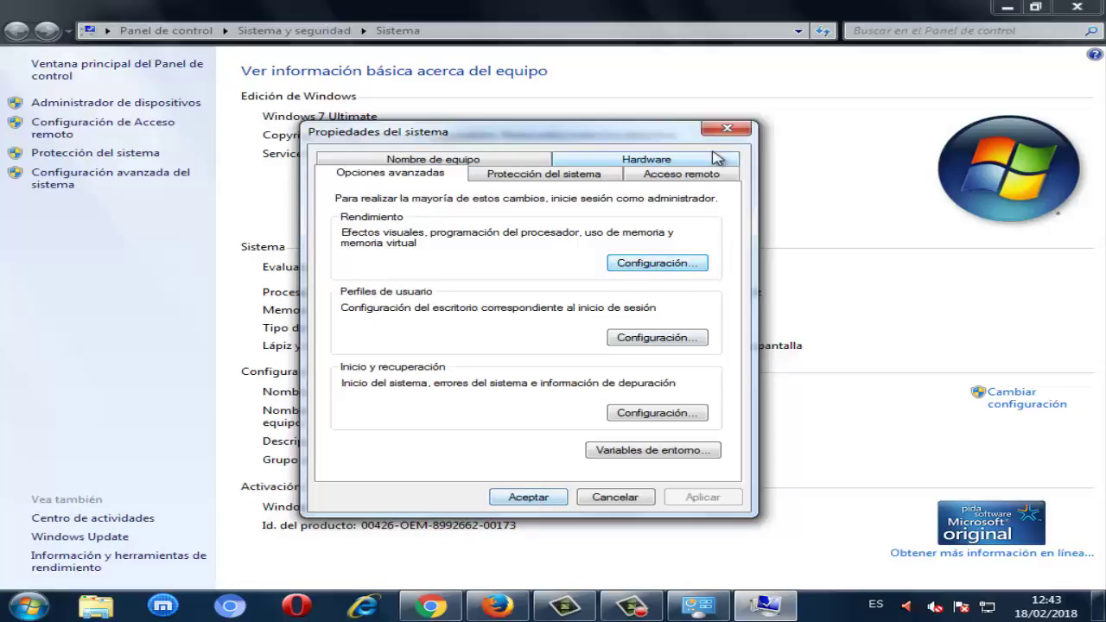
{"action": "left_click", "coordinate": [726, 128]}
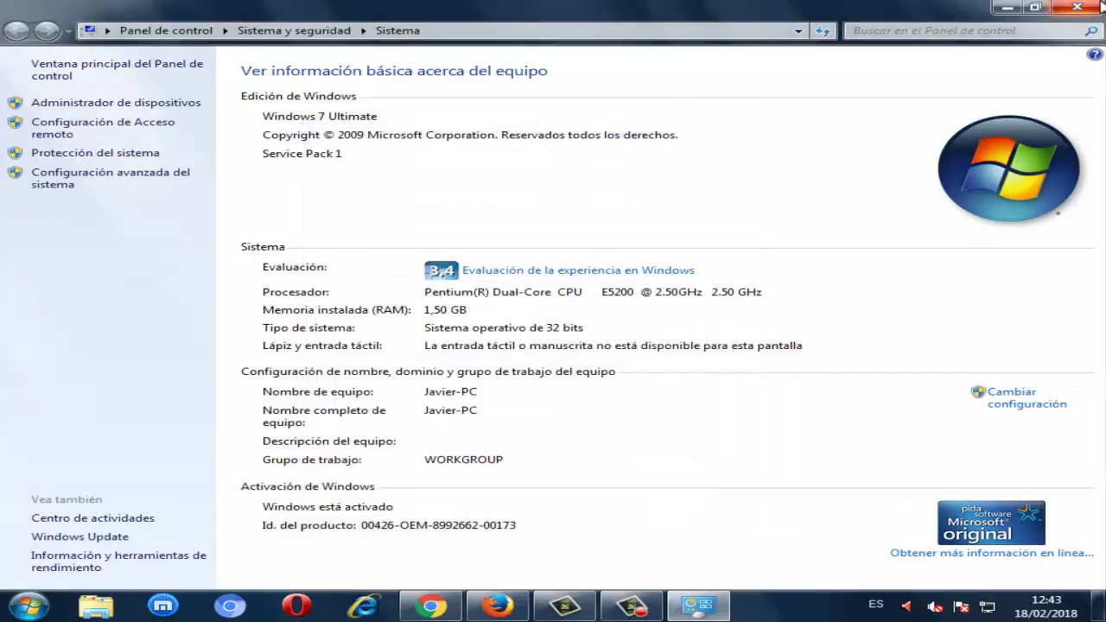
{"action": "left_click", "coordinate": [1077, 7]}
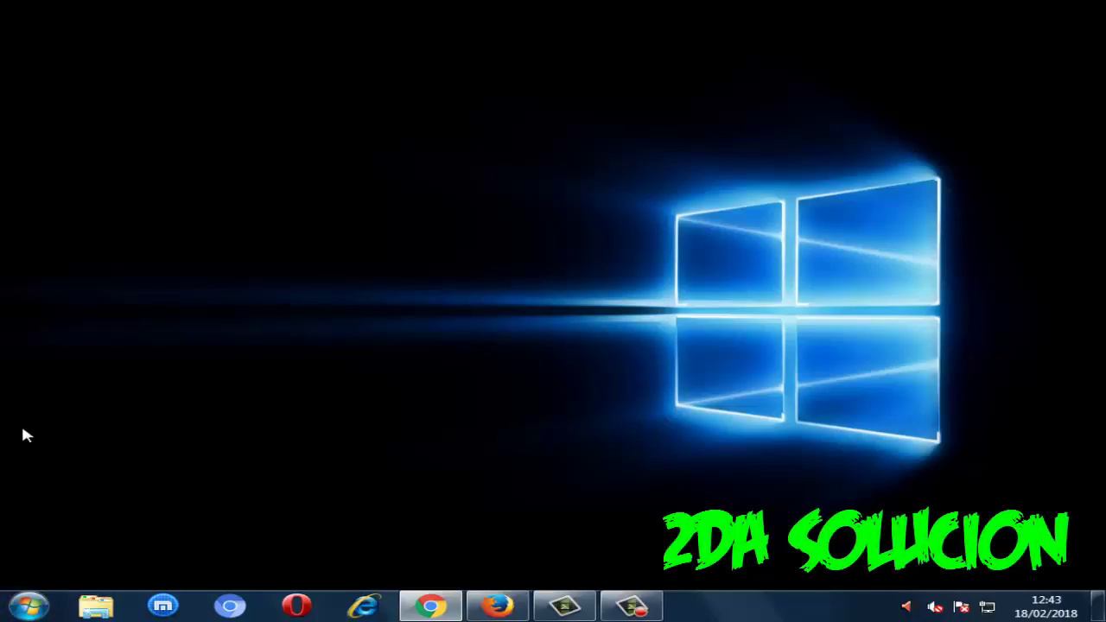
Browse the computer's local disk C: and open its Windows folder
{"action": "left_click", "coordinate": [29, 607]}
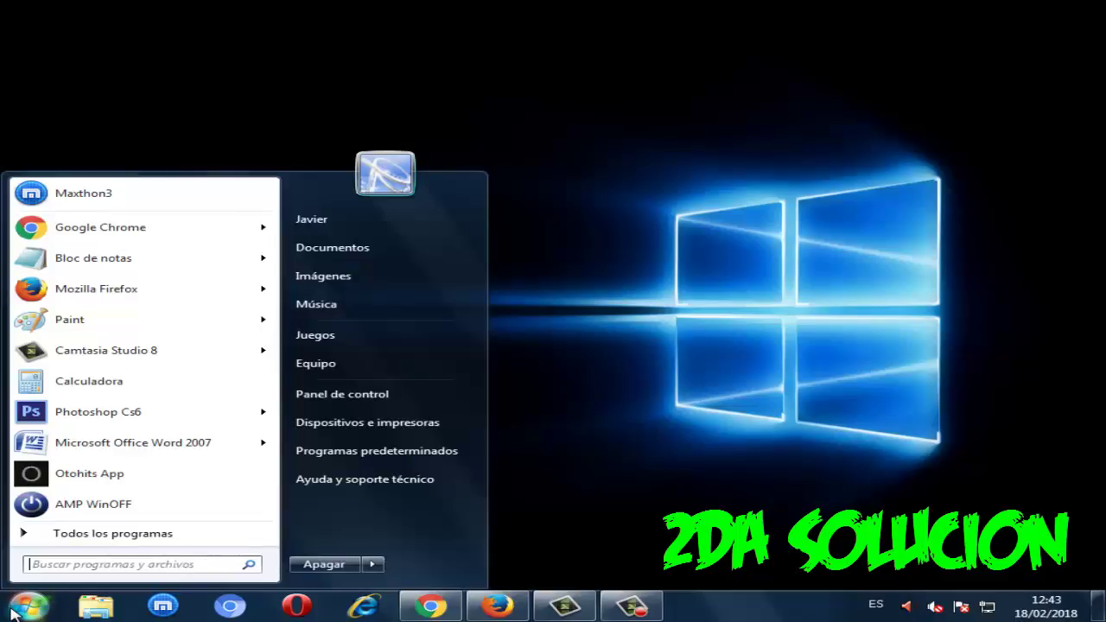
{"action": "left_click", "coordinate": [366, 365]}
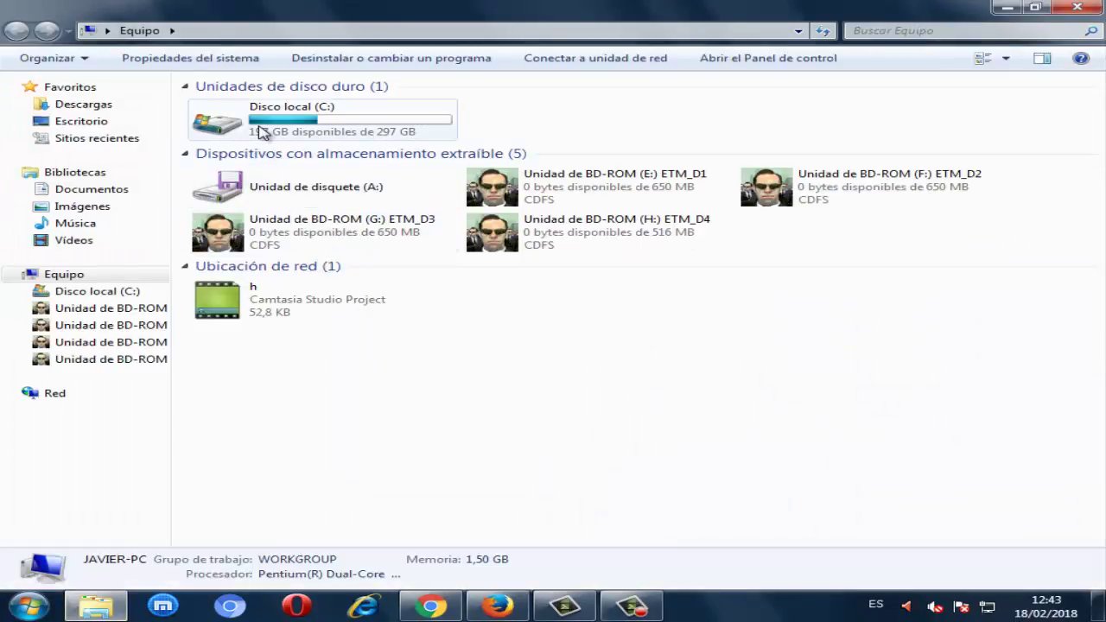
{"action": "double_click", "coordinate": [259, 132]}
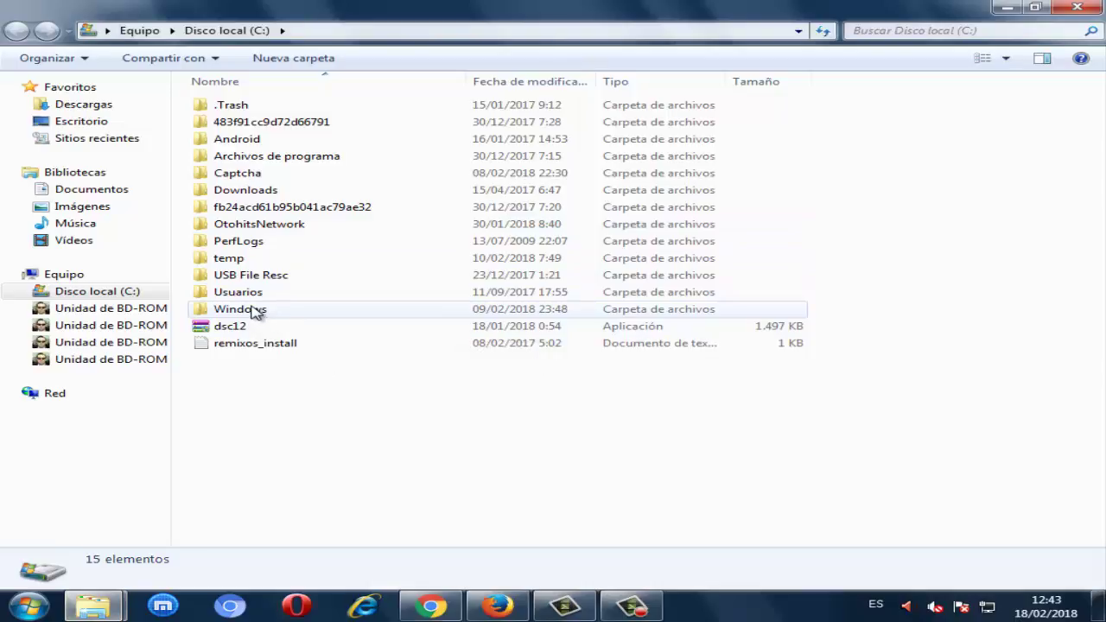
{"action": "mouse_move", "coordinate": [258, 312]}
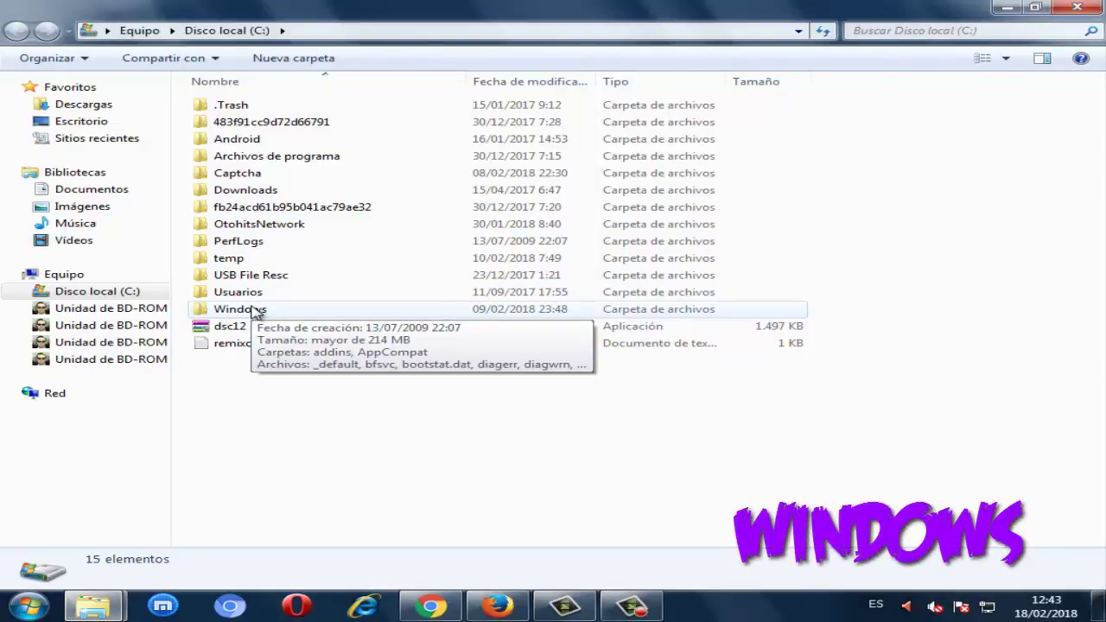
{"action": "left_click", "coordinate": [258, 312]}
{"action": "double_click", "coordinate": [257, 312]}
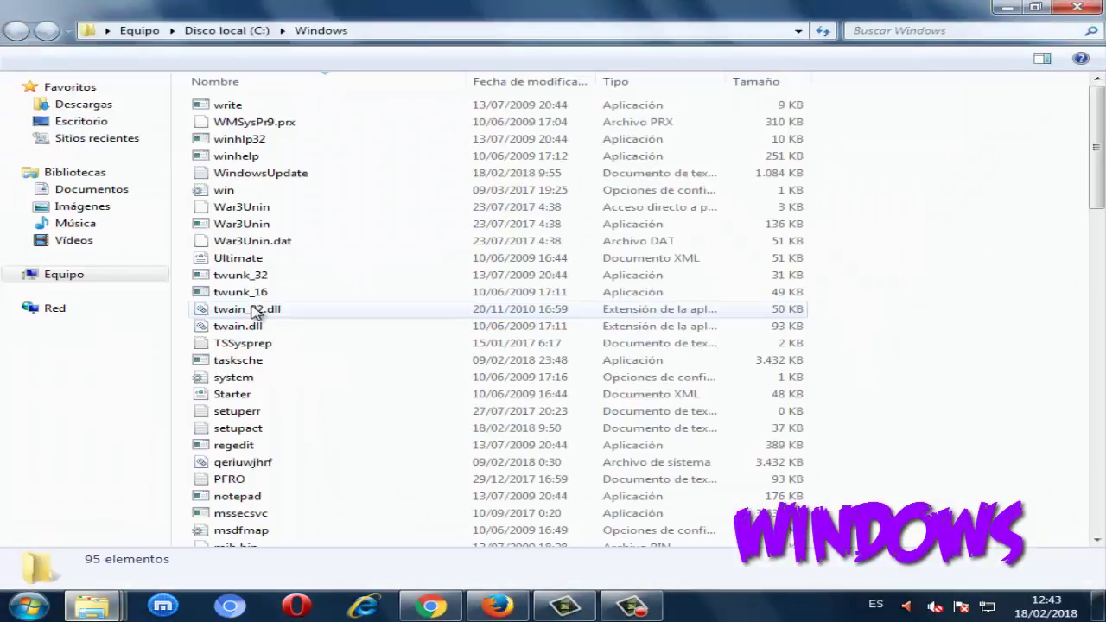
Locate the System32 folder among the contents of the Windows folder and open it
{"action": "left_click", "coordinate": [246, 208]}
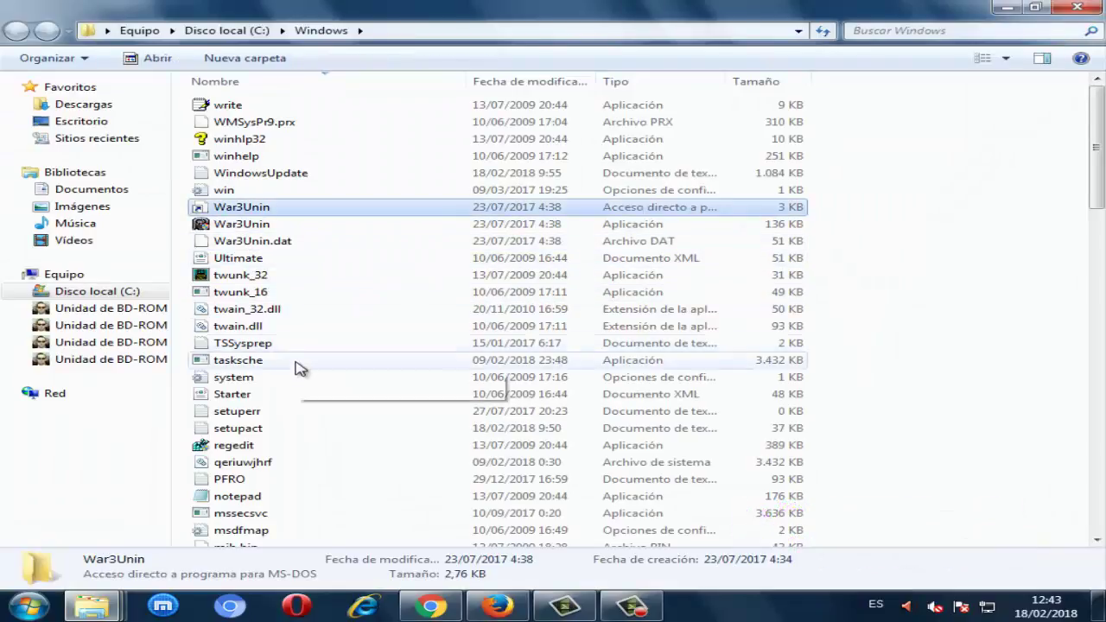
{"action": "scroll", "coordinate": [296, 370], "scroll_direction": "down", "scroll_amount": 3}
{"action": "scroll", "coordinate": [294, 375], "scroll_direction": "down", "scroll_amount": 20}
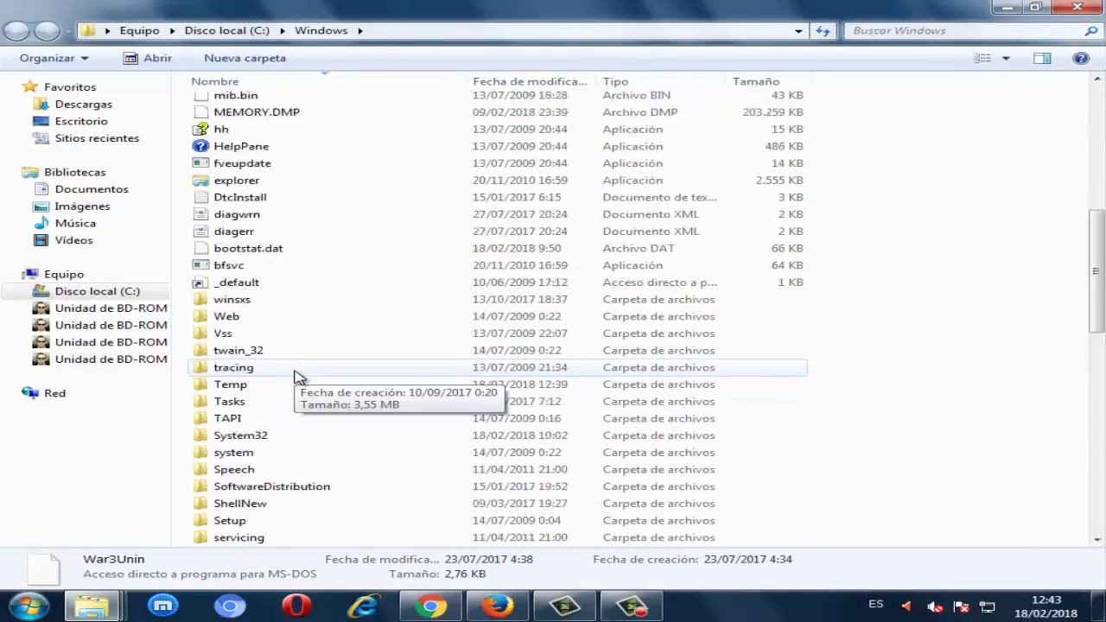
{"action": "scroll", "coordinate": [299, 385], "scroll_direction": "up", "scroll_amount": 20}
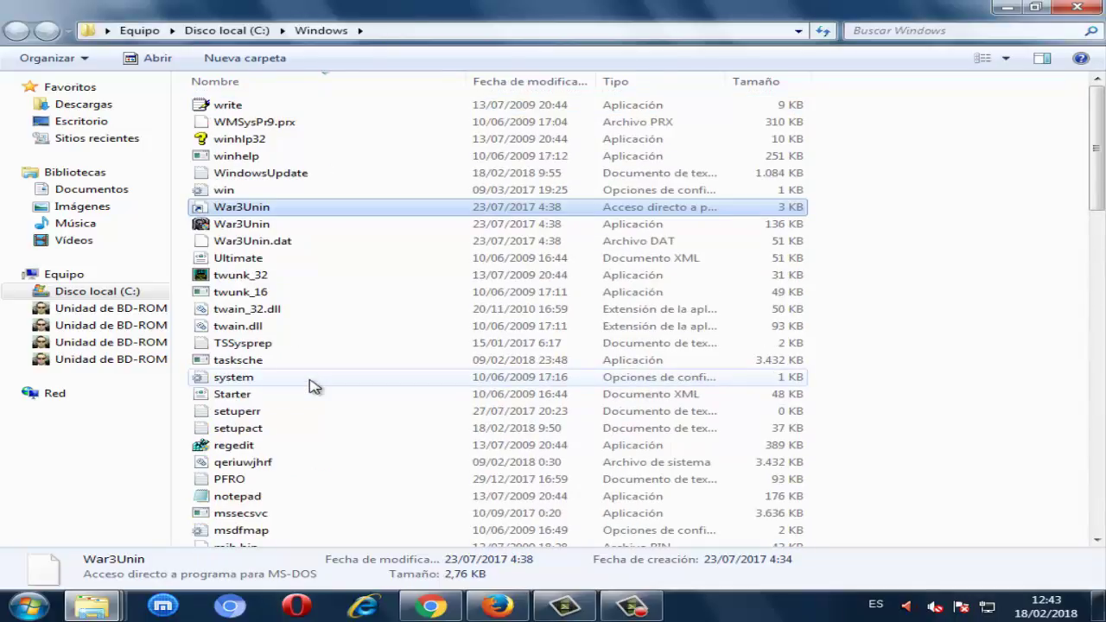
{"action": "left_click", "coordinate": [285, 258]}
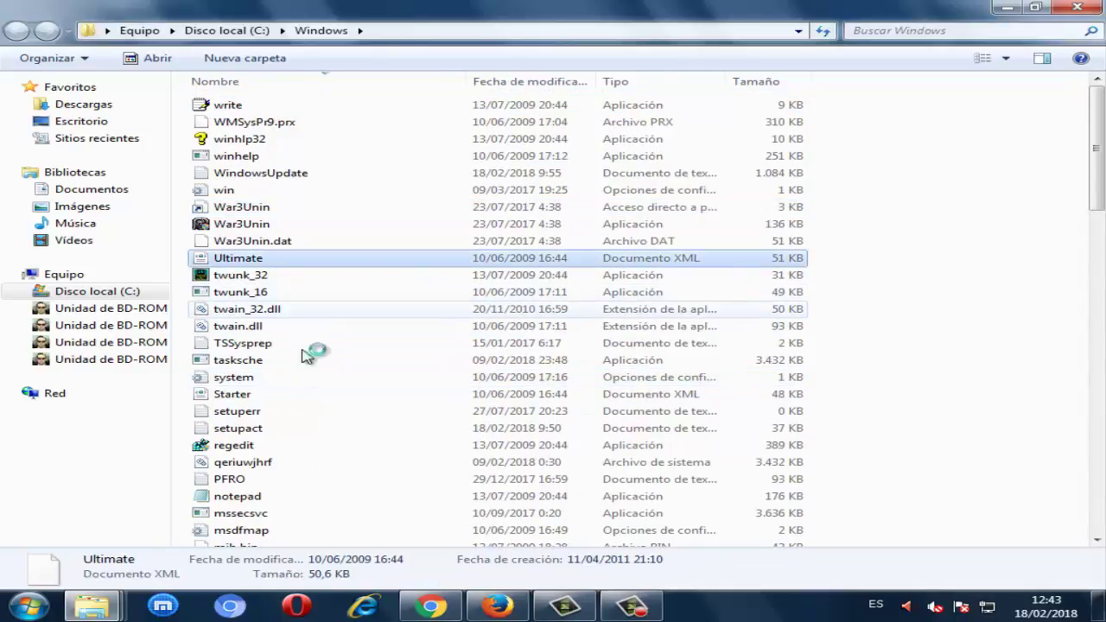
{"action": "scroll", "coordinate": [311, 380], "scroll_direction": "down", "scroll_amount": 2}
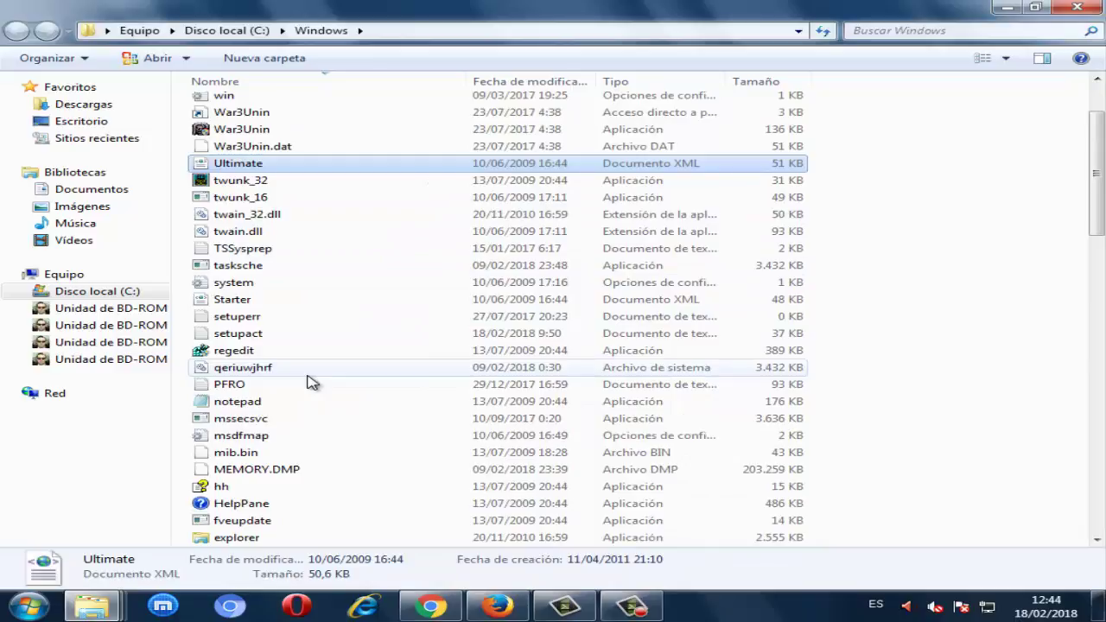
{"action": "scroll", "coordinate": [311, 383], "scroll_direction": "down", "scroll_amount": 1}
{"action": "scroll", "coordinate": [311, 383], "scroll_direction": "down", "scroll_amount": 2}
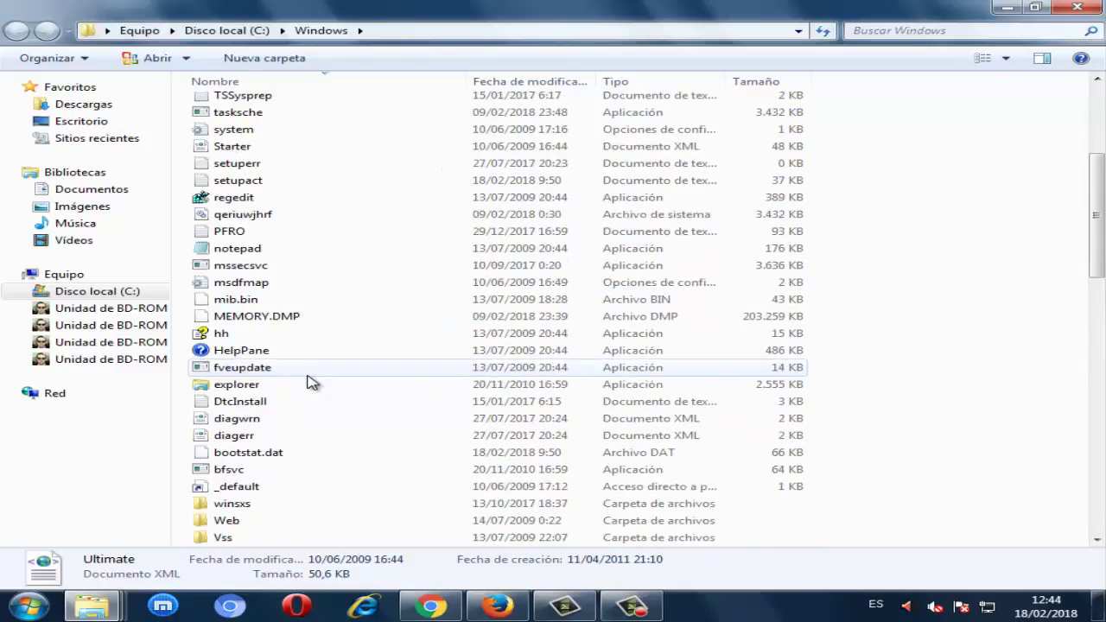
{"action": "scroll", "coordinate": [311, 383], "scroll_direction": "up", "scroll_amount": 5}
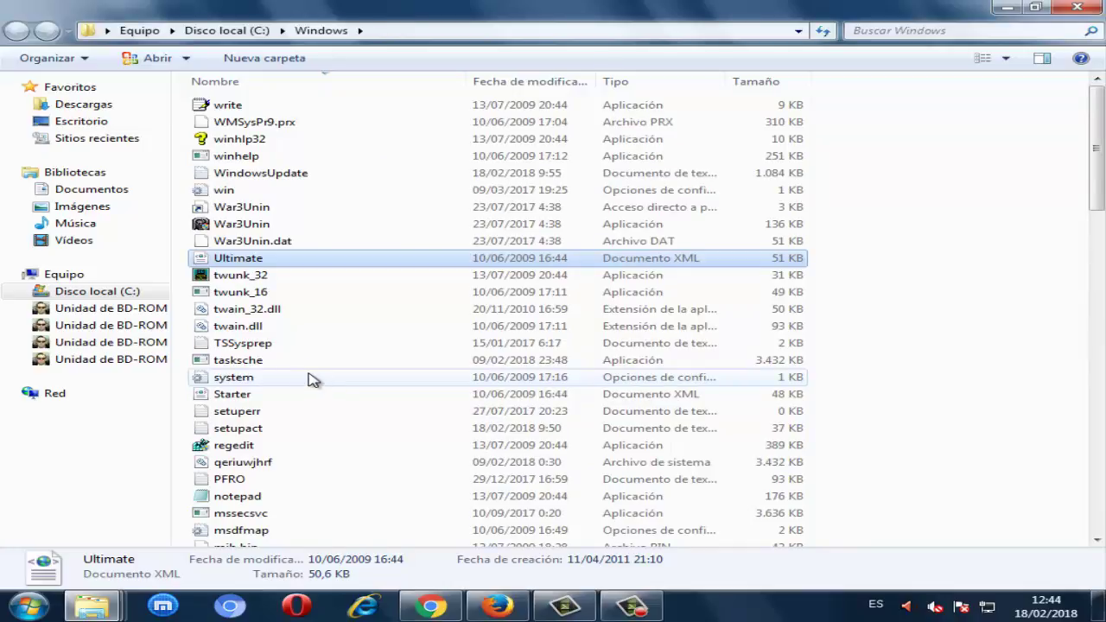
{"action": "scroll", "coordinate": [286, 291], "scroll_direction": "down", "scroll_amount": 6}
{"action": "scroll", "coordinate": [292, 335], "scroll_direction": "down", "scroll_amount": 7}
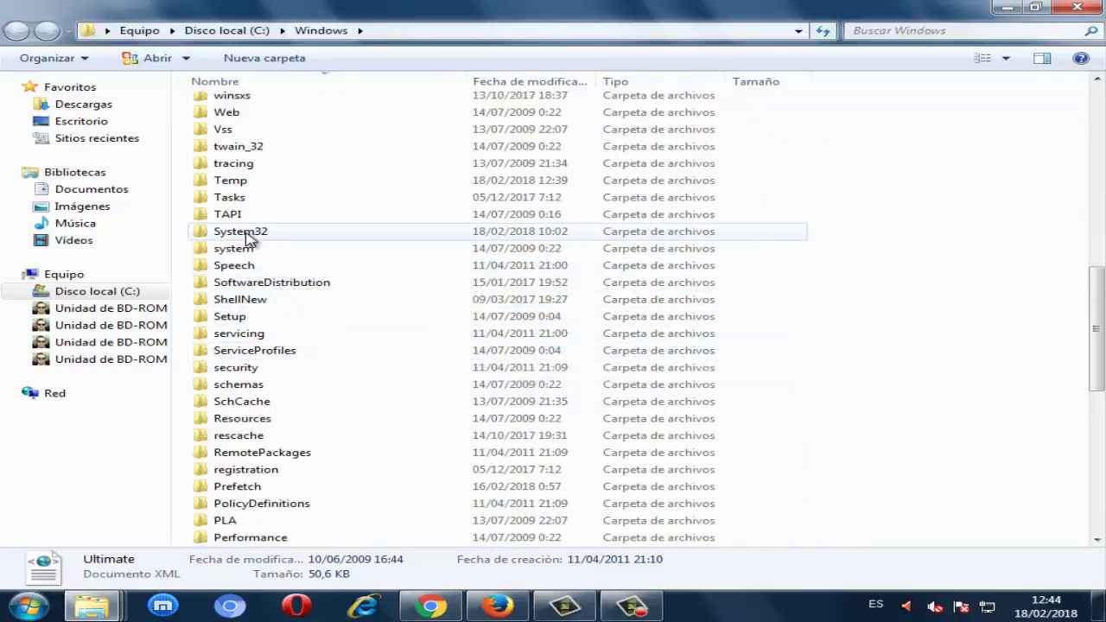
{"action": "double_click", "coordinate": [250, 239]}
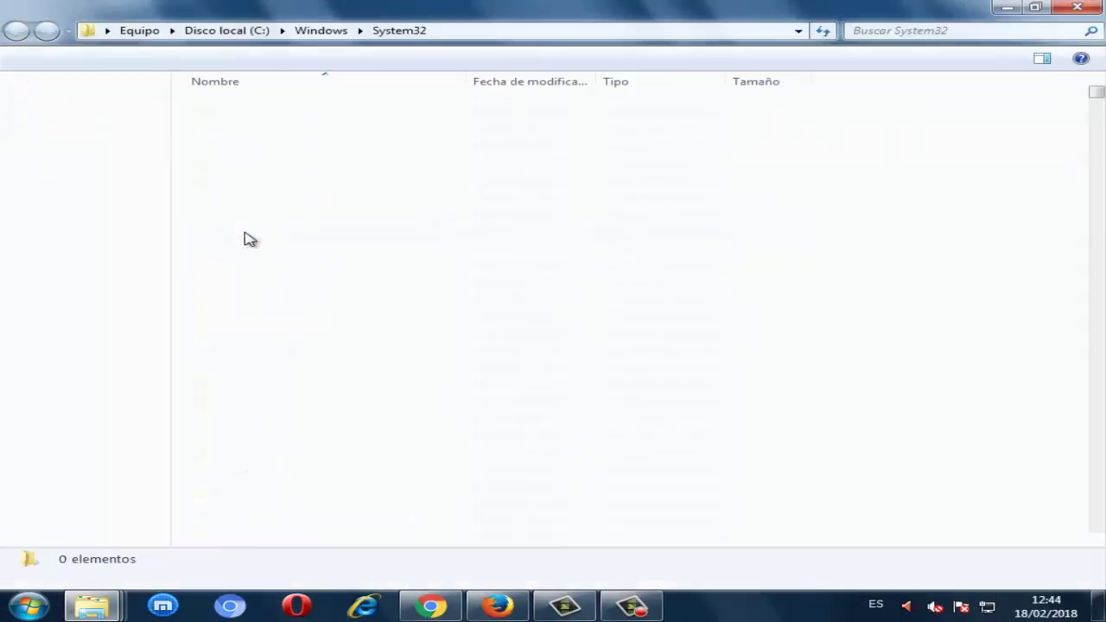
{"action": "left_click", "coordinate": [331, 368]}
{"action": "double_click", "coordinate": [331, 368]}
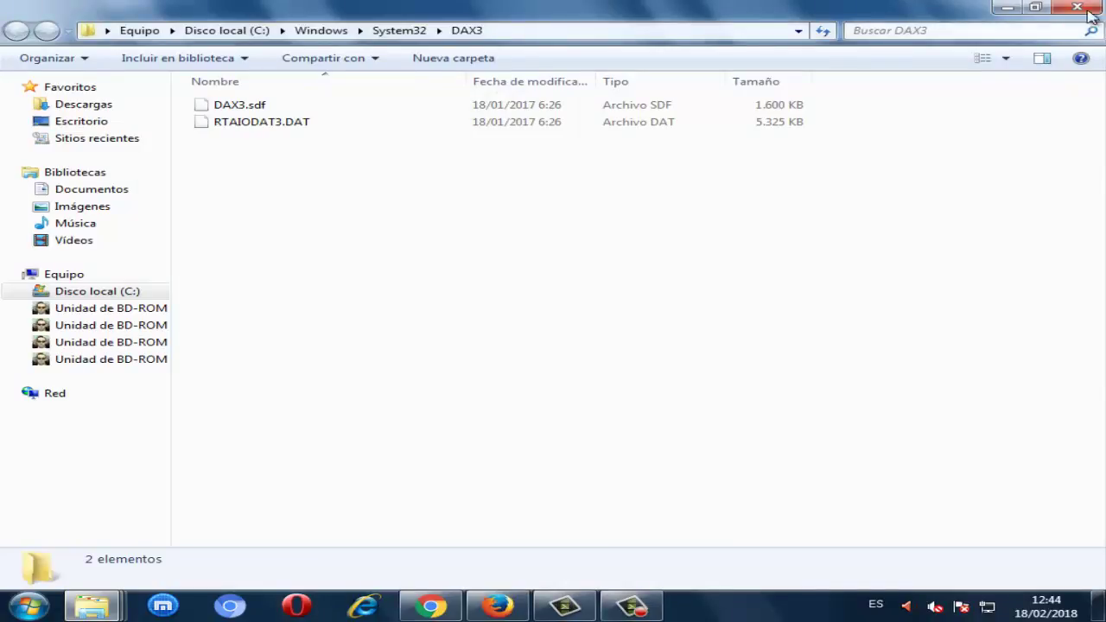
{"action": "key", "text": "BackSpace"}
Locate the config.nt file among the contents of the System32 folder and select it
{"action": "left_click", "coordinate": [315, 373]}
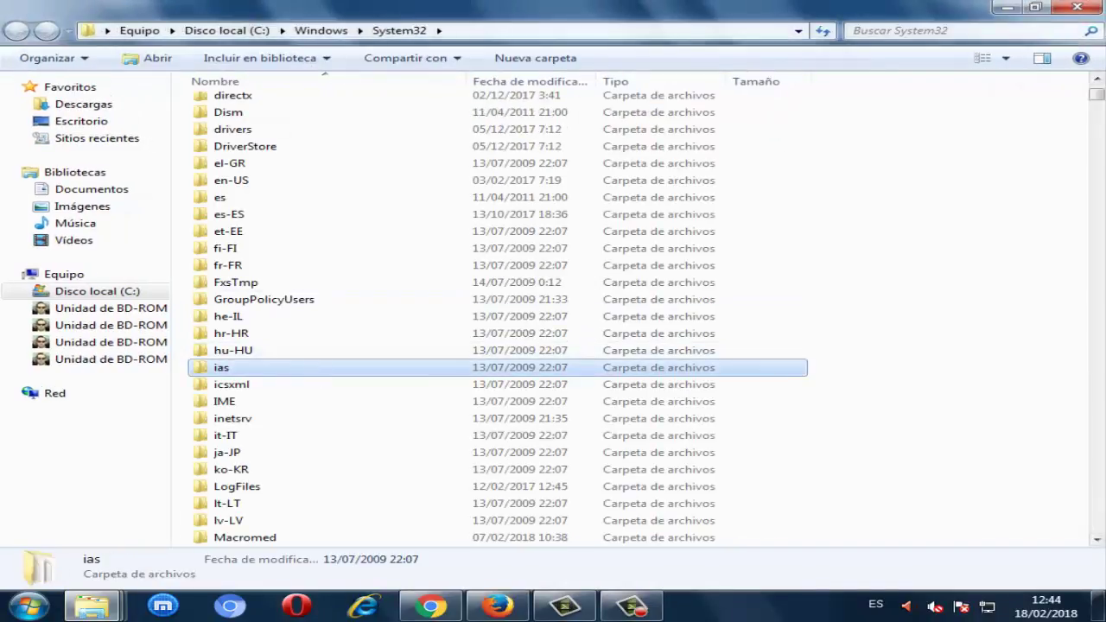
{"action": "scroll", "coordinate": [315, 373], "scroll_direction": "down", "scroll_amount": 2}
{"action": "left_click_drag", "start_coordinate": [1096, 95], "coordinate": [1096, 156]}
{"action": "left_click", "coordinate": [249, 334]}
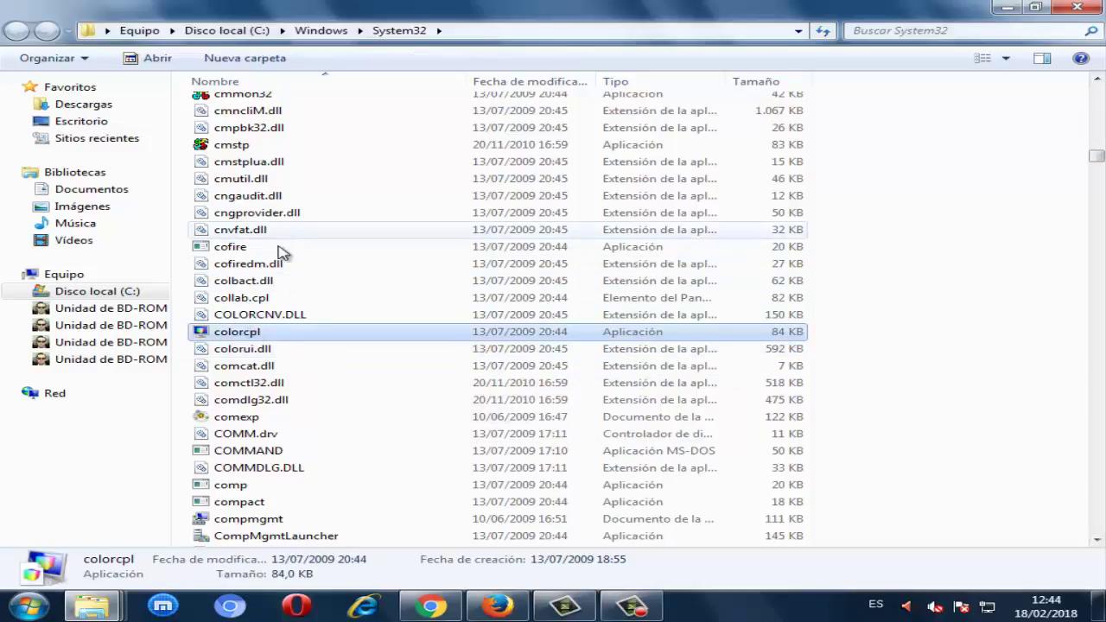
{"action": "left_click", "coordinate": [276, 383]}
{"action": "scroll", "coordinate": [287, 459], "scroll_direction": "down", "scroll_amount": 5}
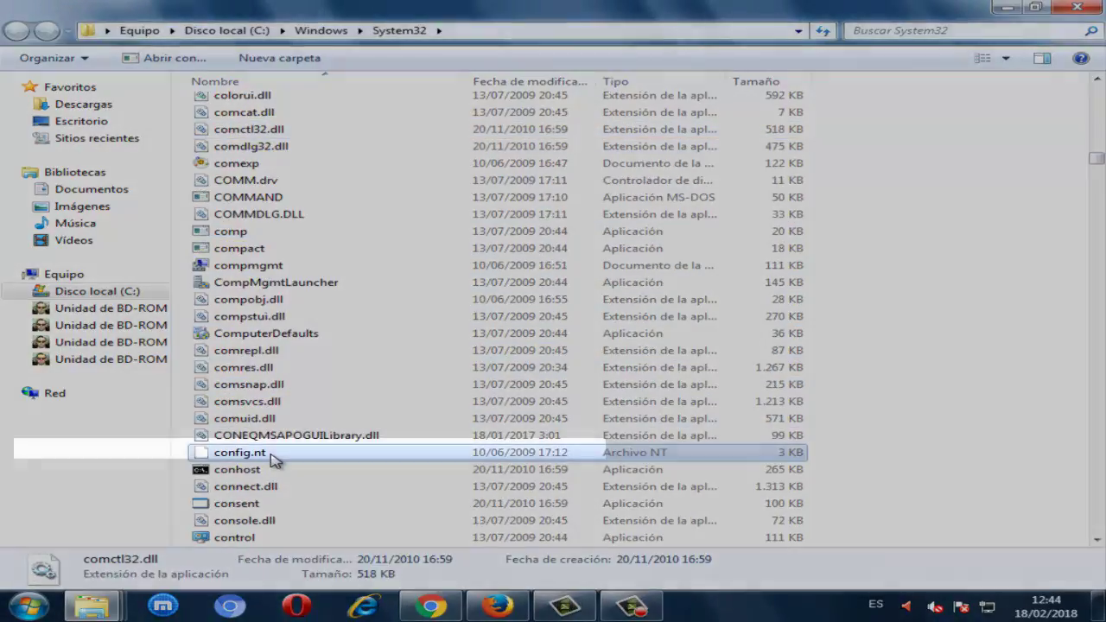
{"action": "left_click", "coordinate": [273, 459]}
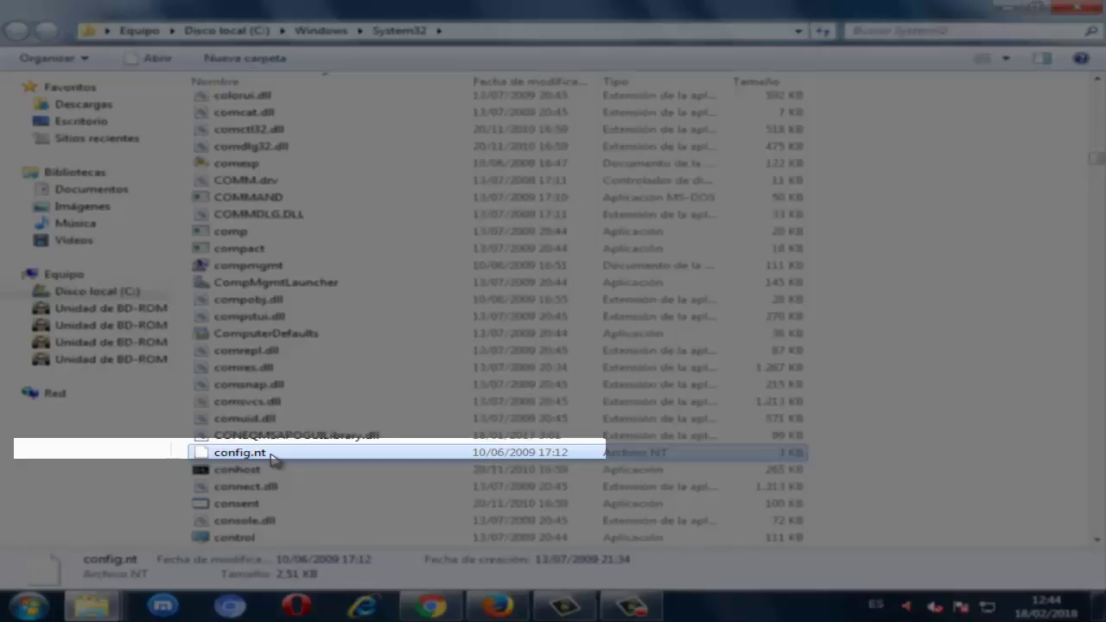
Open config.nt with Bloc de notas, chosen from the list of installed programs
{"action": "right_click", "coordinate": [273, 457]}
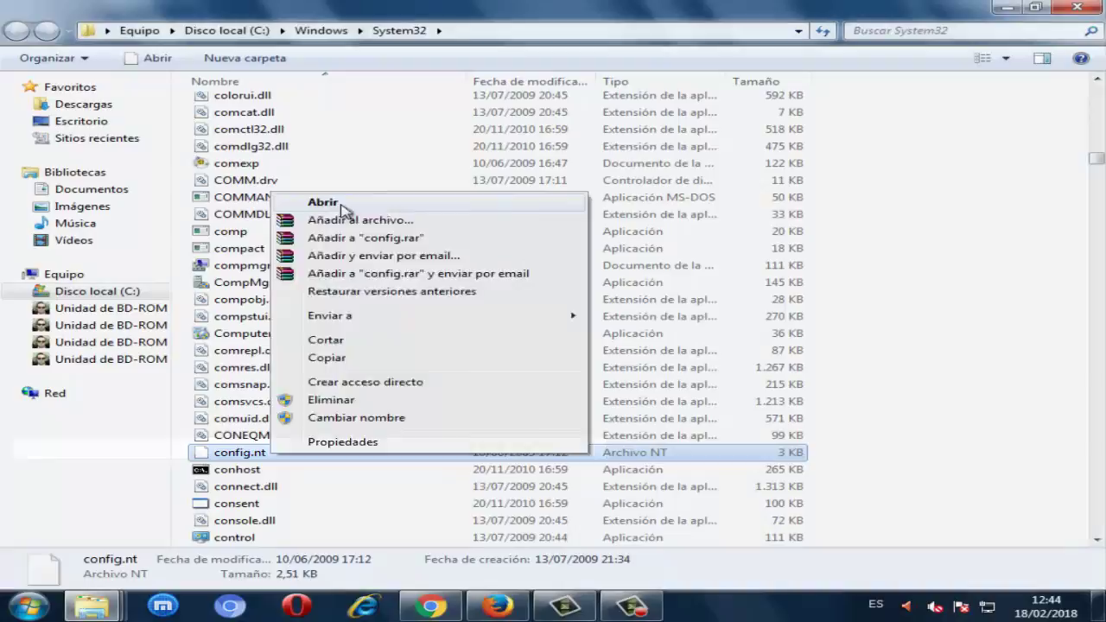
{"action": "left_click", "coordinate": [342, 204]}
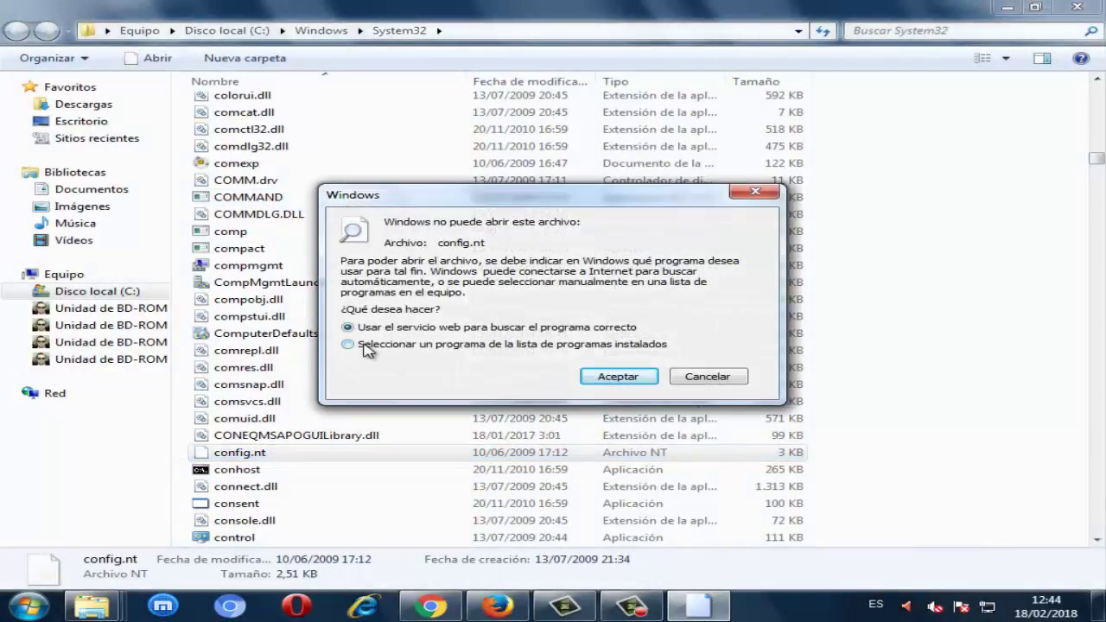
{"action": "left_click", "coordinate": [363, 346]}
{"action": "left_click", "coordinate": [637, 377]}
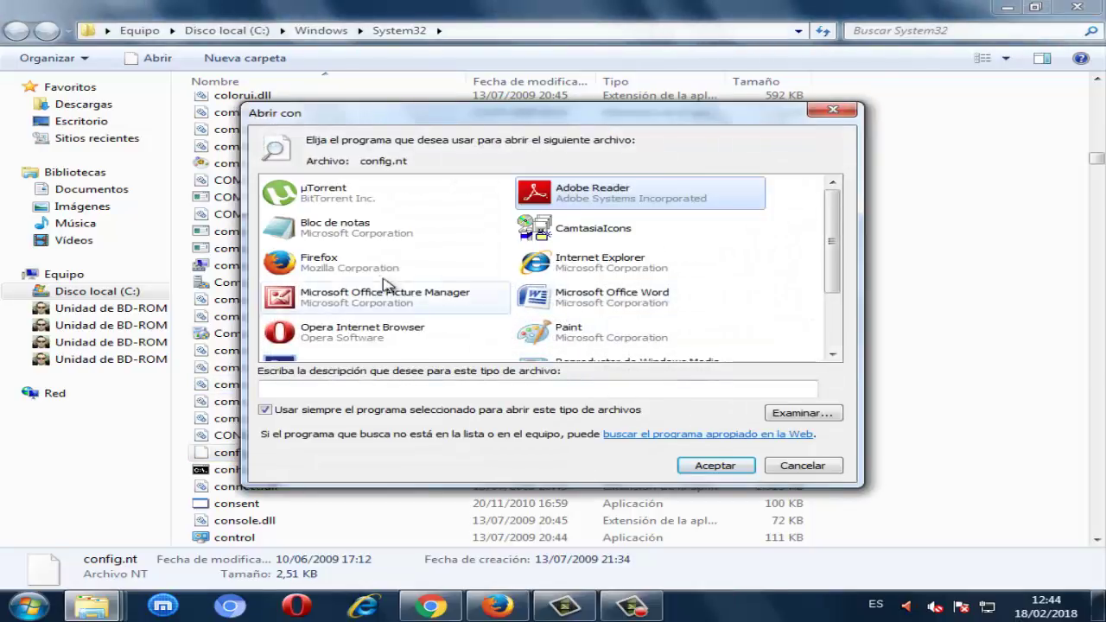
{"action": "left_click", "coordinate": [343, 236]}
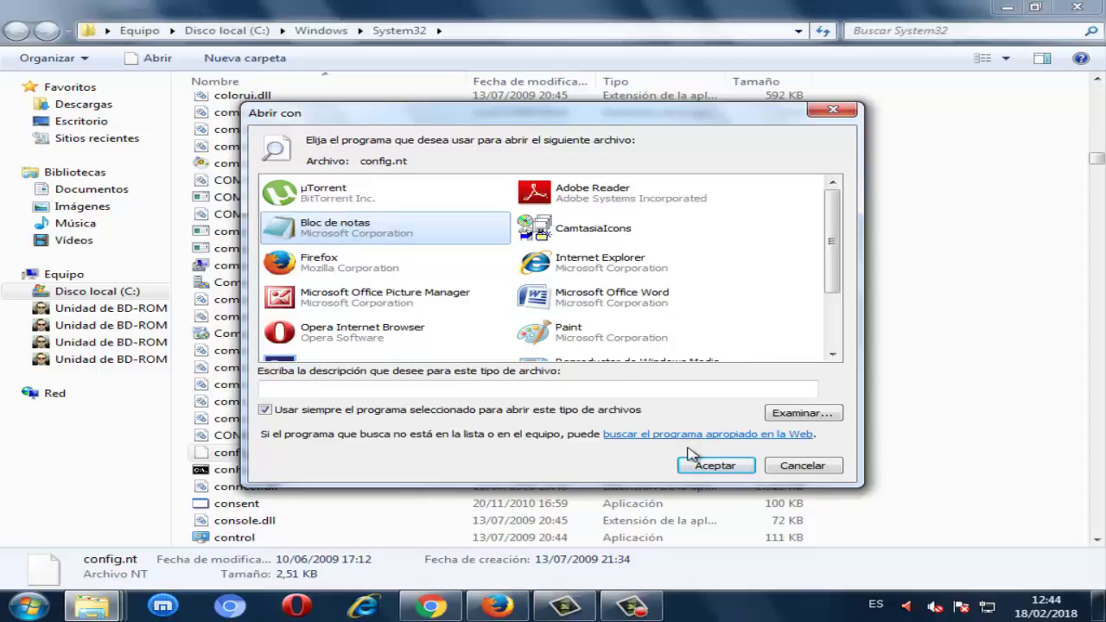
{"action": "left_click", "coordinate": [715, 465]}
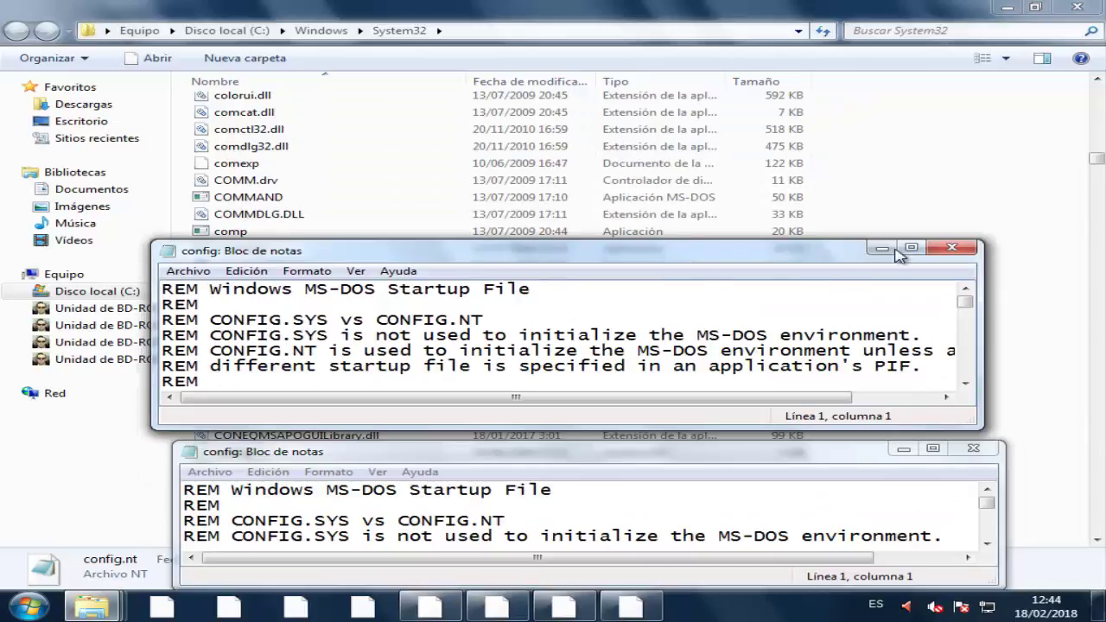
Maximize the config file's window and place the cursor after files=40 at the end of the text
{"action": "left_click", "coordinate": [907, 248]}
{"action": "scroll", "coordinate": [421, 454], "scroll_direction": "down", "scroll_amount": 8}
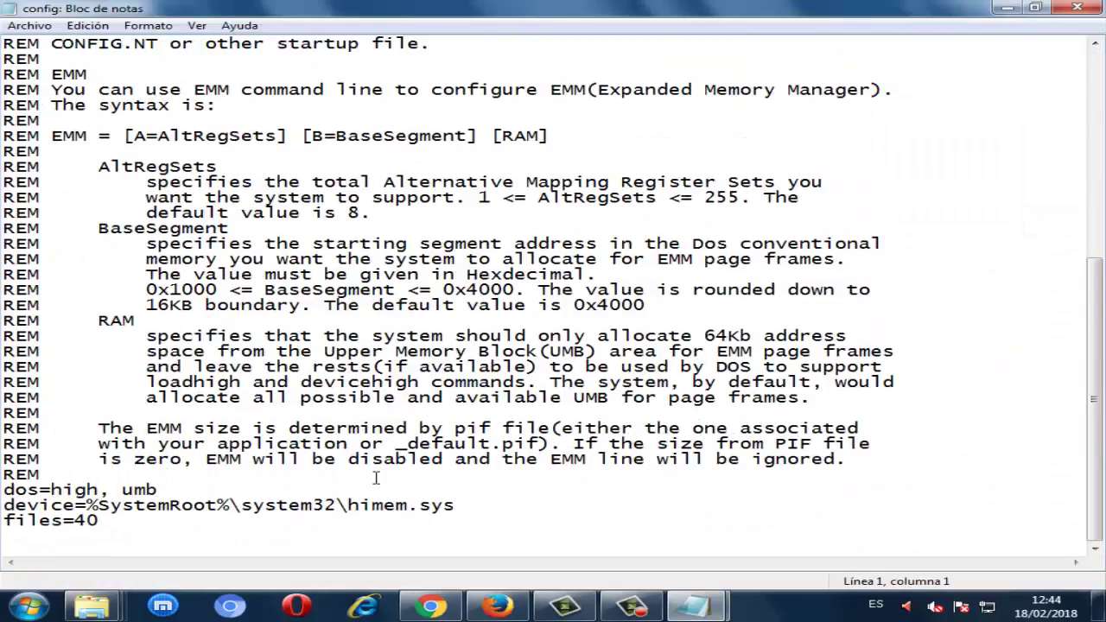
{"action": "double_click", "coordinate": [126, 523]}
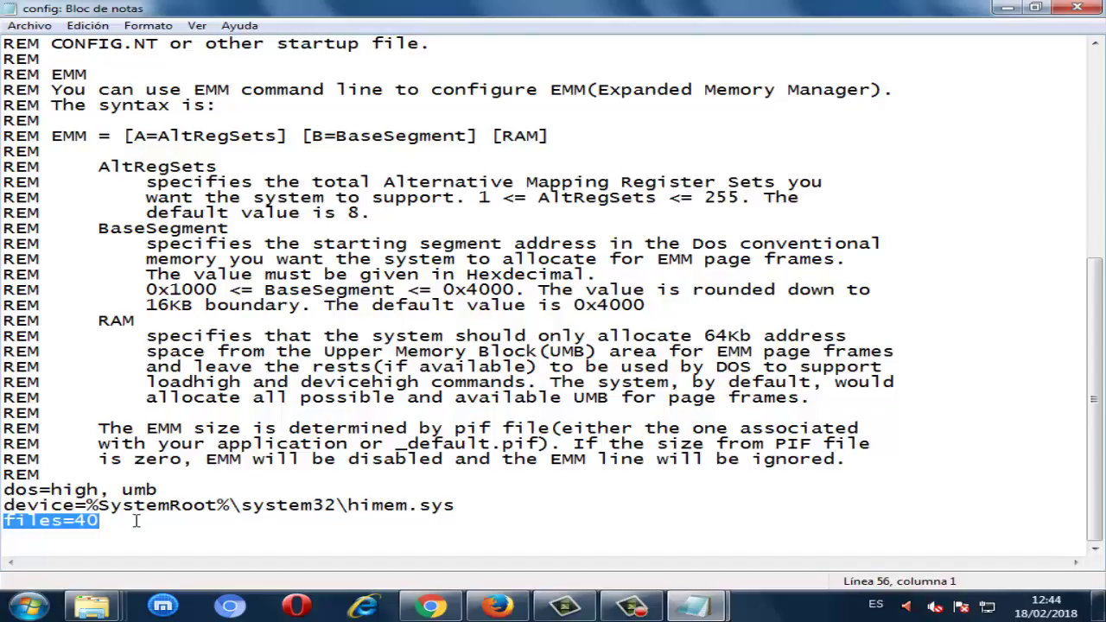
{"action": "left_click", "coordinate": [136, 522]}
{"action": "scroll", "coordinate": [139, 522], "scroll_direction": "up", "scroll_amount": 2}
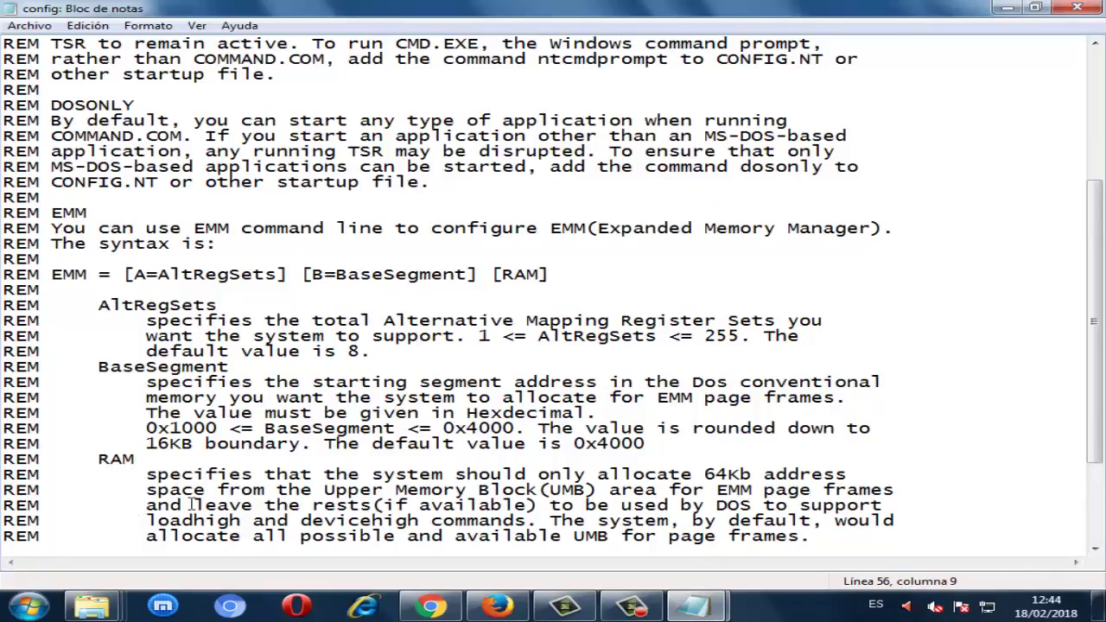
{"action": "scroll", "coordinate": [277, 506], "scroll_direction": "down", "scroll_amount": 2}
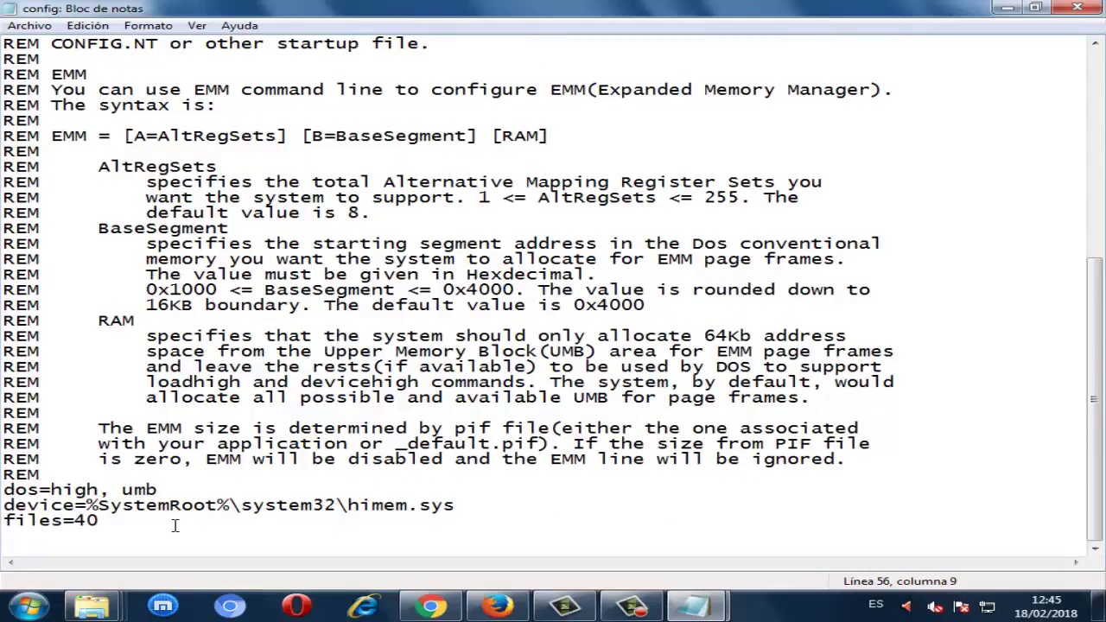
Add the line buffers=3000 below files=40, keeping the current colour scheme and suppressing further prompts about it
{"action": "key", "text": "Menu"}
{"action": "key", "text": "Escape"}
{"action": "key", "text": "Return"}
{"action": "scroll", "coordinate": [212, 516], "scroll_direction": "down", "scroll_amount": 1}
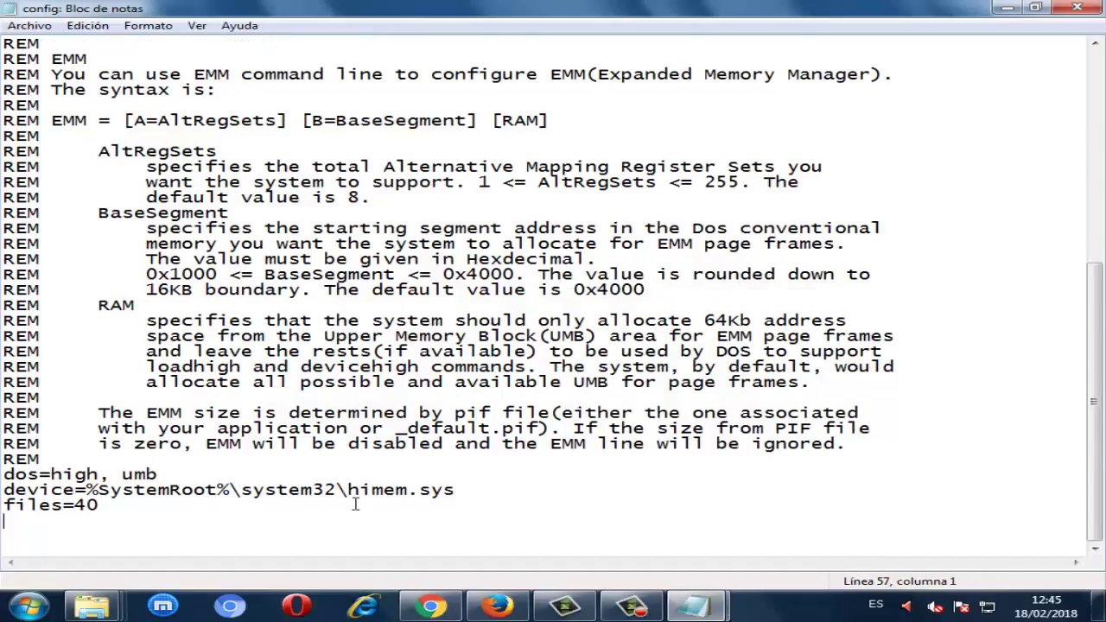
{"action": "type", "text": "b"}
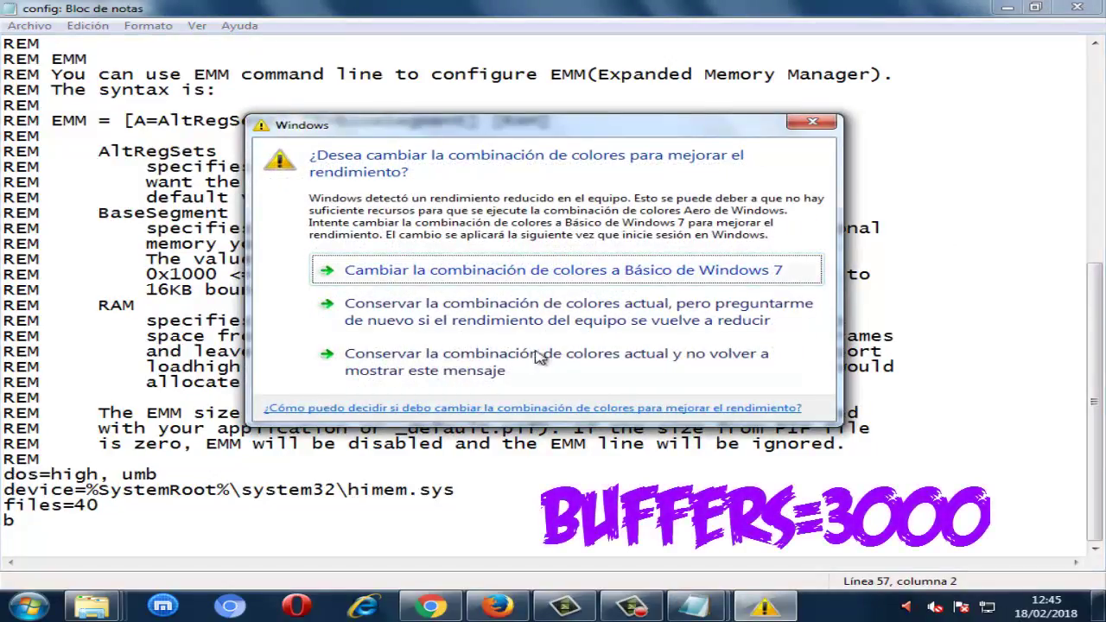
{"action": "left_click", "coordinate": [496, 377]}
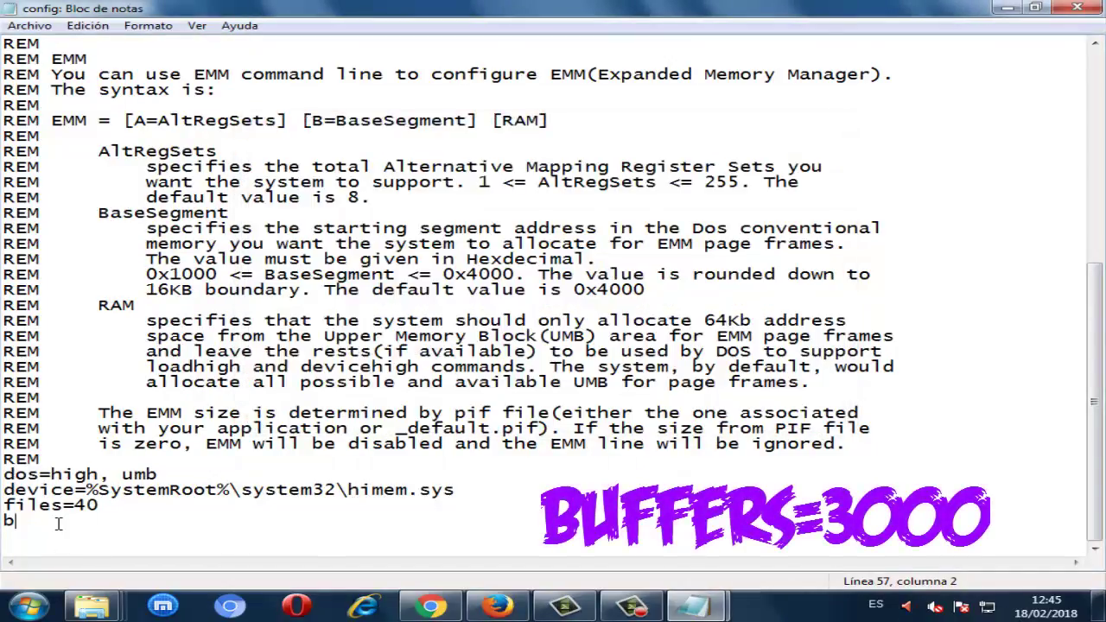
{"action": "type", "text": "uffers"}
{"action": "type", "text": "=3000"}
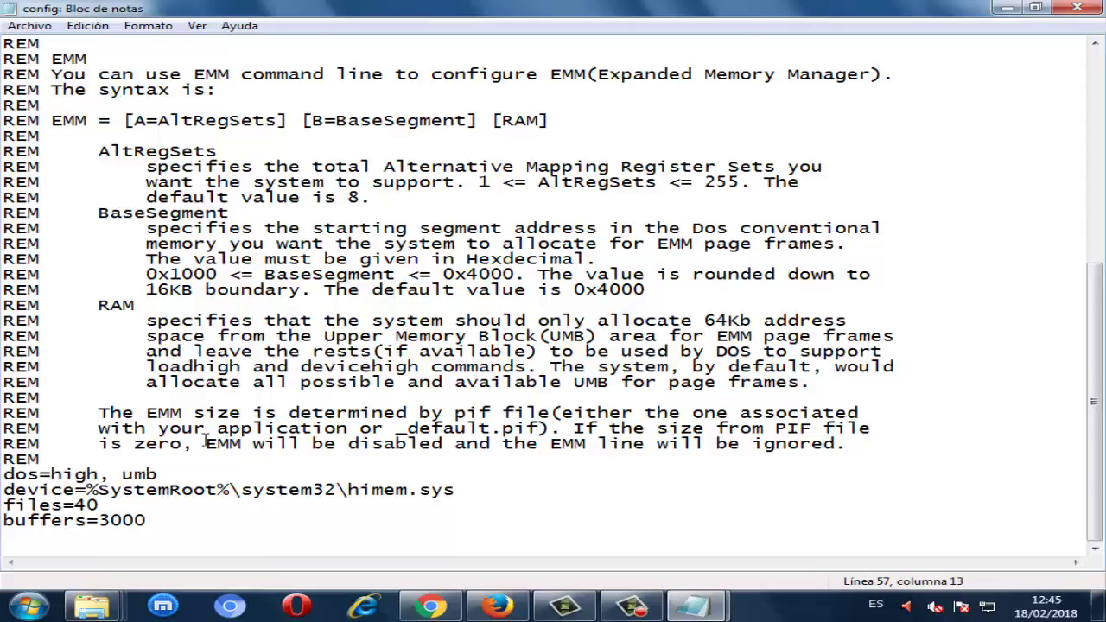
{"action": "left_click", "coordinate": [32, 31]}
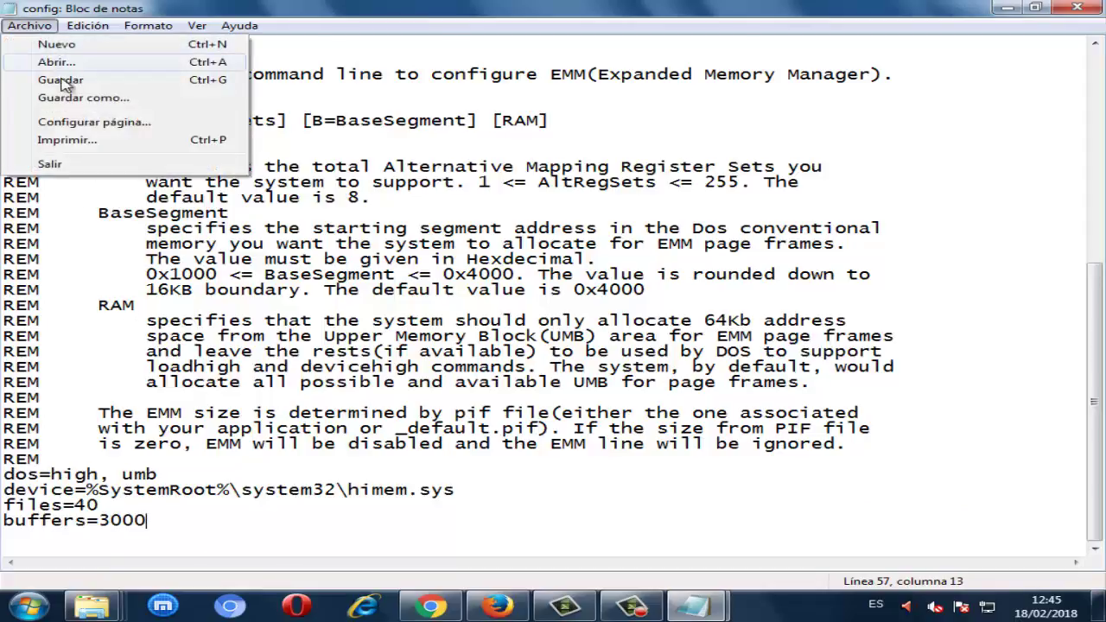
{"action": "left_click", "coordinate": [551, 444]}
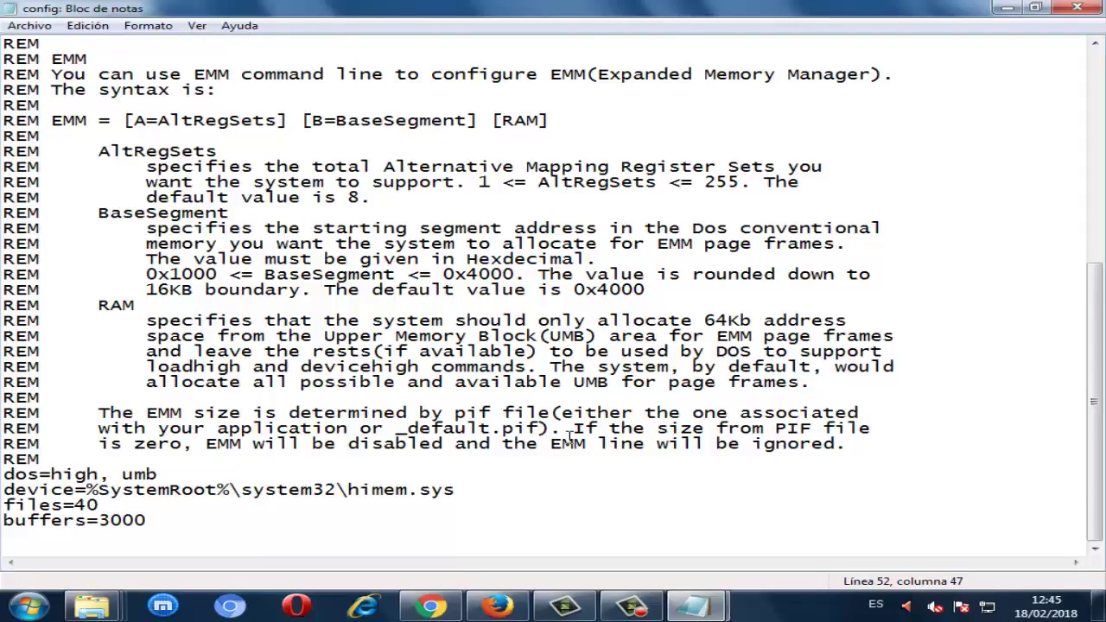
{"action": "scroll", "coordinate": [570, 434], "scroll_direction": "up", "scroll_amount": 8}
{"action": "scroll", "coordinate": [573, 439], "scroll_direction": "down", "scroll_amount": 6}
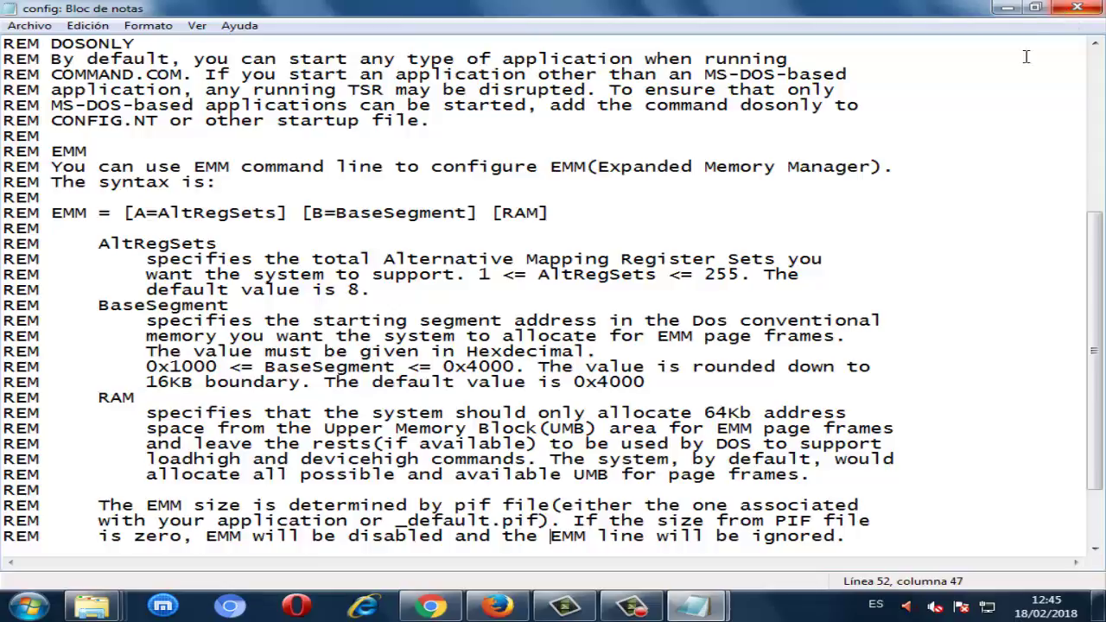
{"action": "scroll", "coordinate": [537, 228], "scroll_direction": "down", "scroll_amount": 2}
{"action": "scroll", "coordinate": [587, 255], "scroll_direction": "up", "scroll_amount": 8}
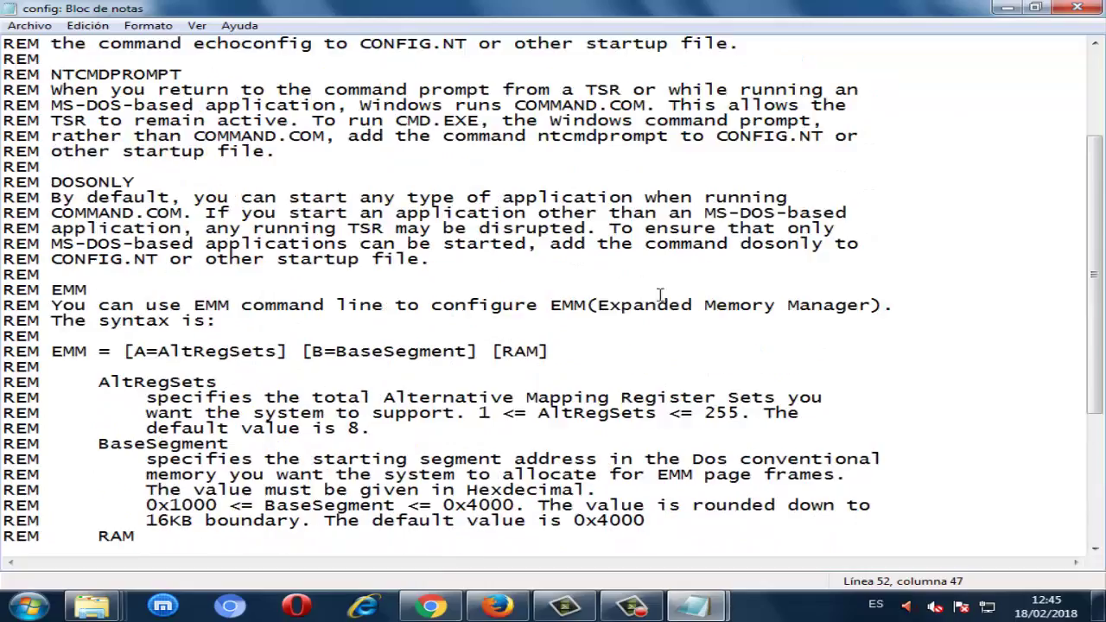
{"action": "left_click", "coordinate": [26, 607]}
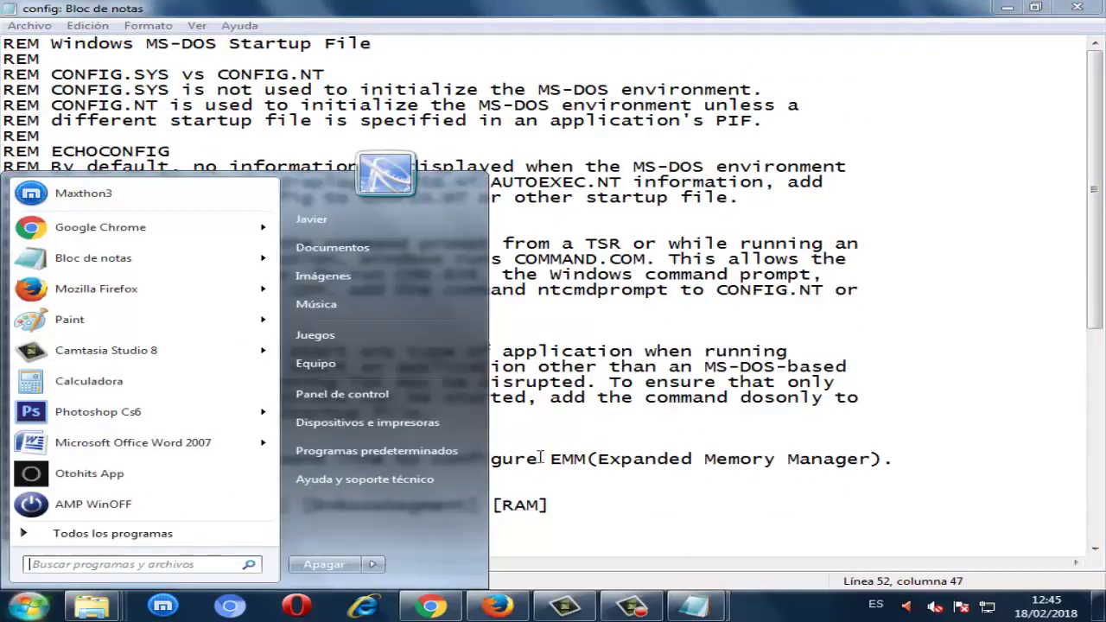
{"action": "left_click", "coordinate": [793, 257]}
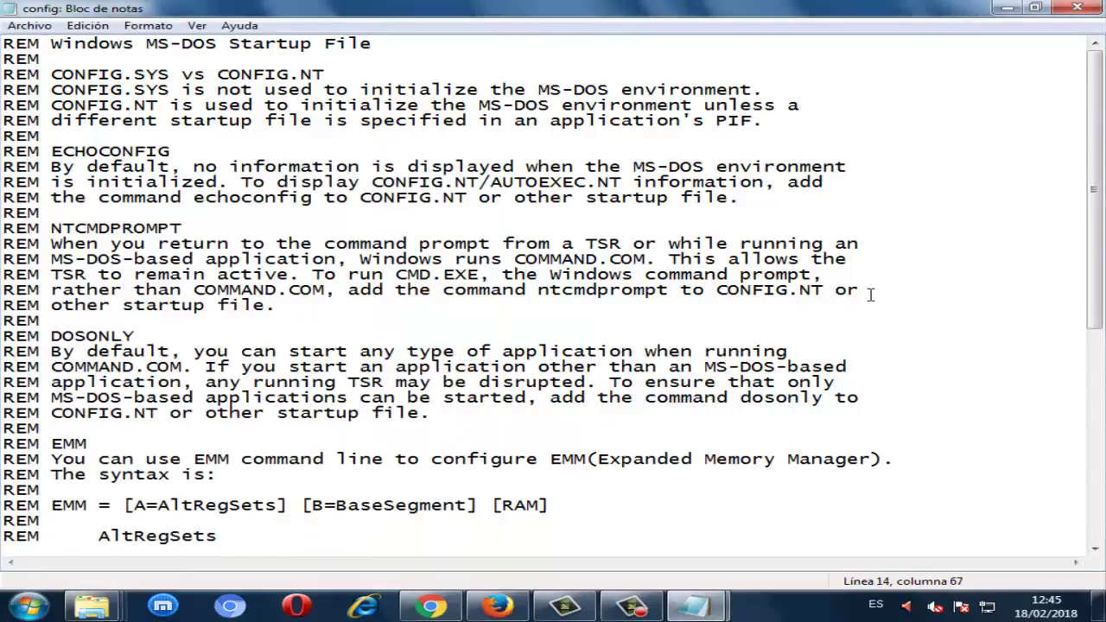
Close both config file windows without saving the changes and return to the parent Windows folder
{"action": "left_click", "coordinate": [1083, 9]}
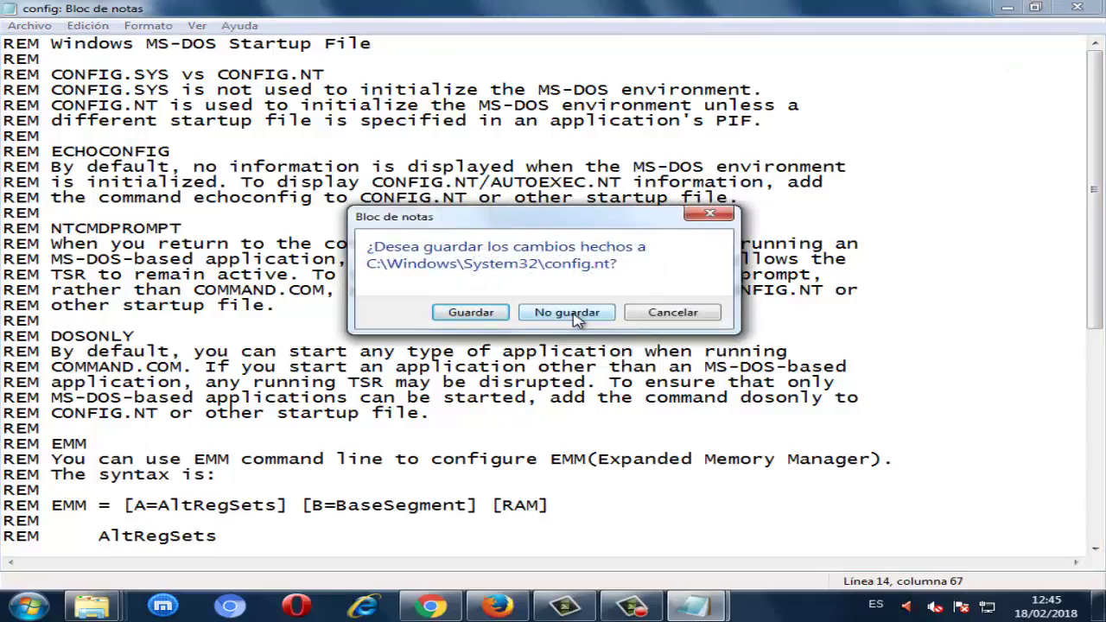
{"action": "left_click", "coordinate": [571, 313]}
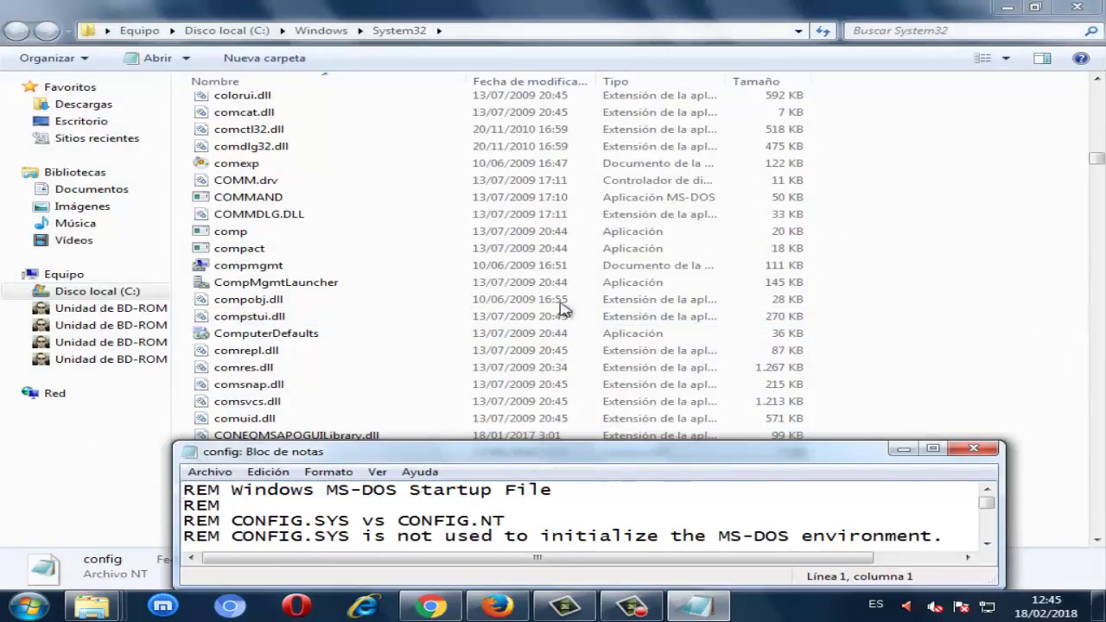
{"action": "left_click", "coordinate": [1042, 198]}
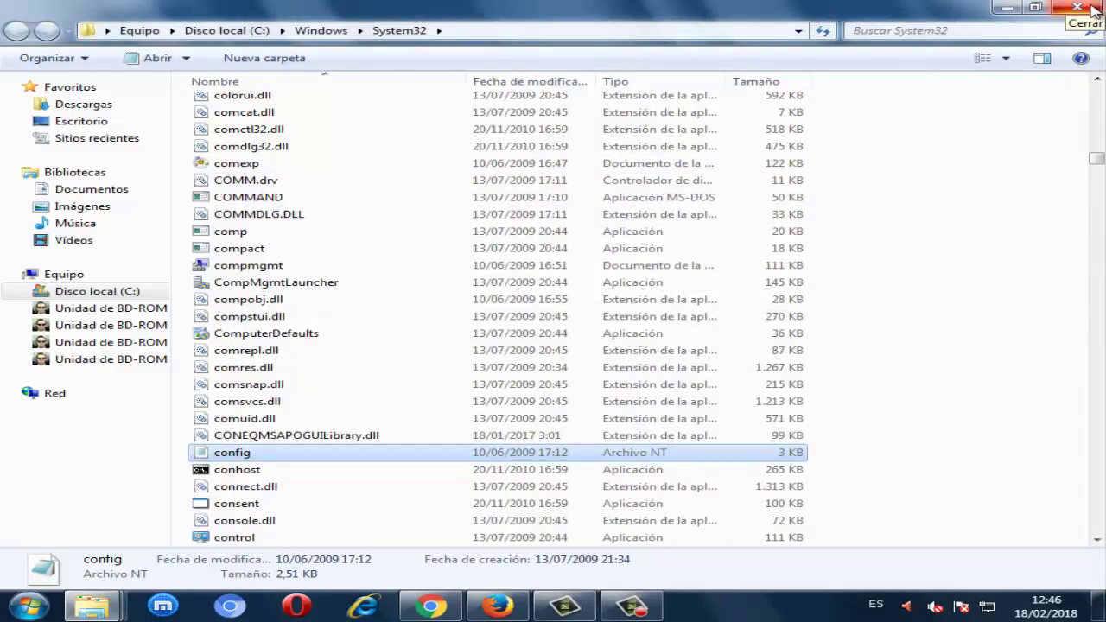
{"action": "key", "text": "BackSpace"}
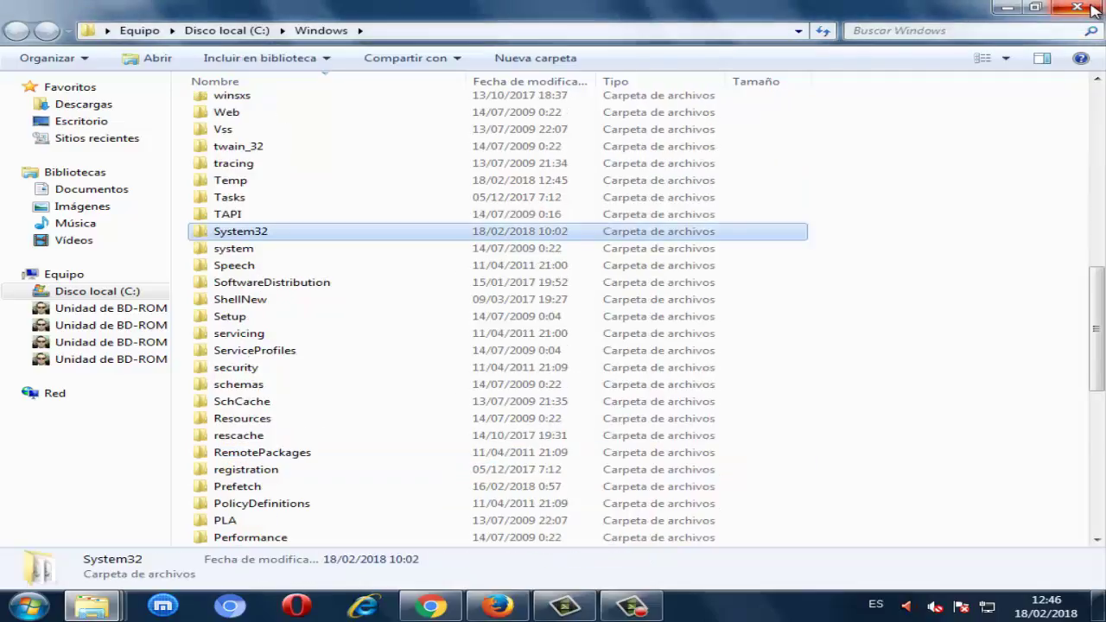